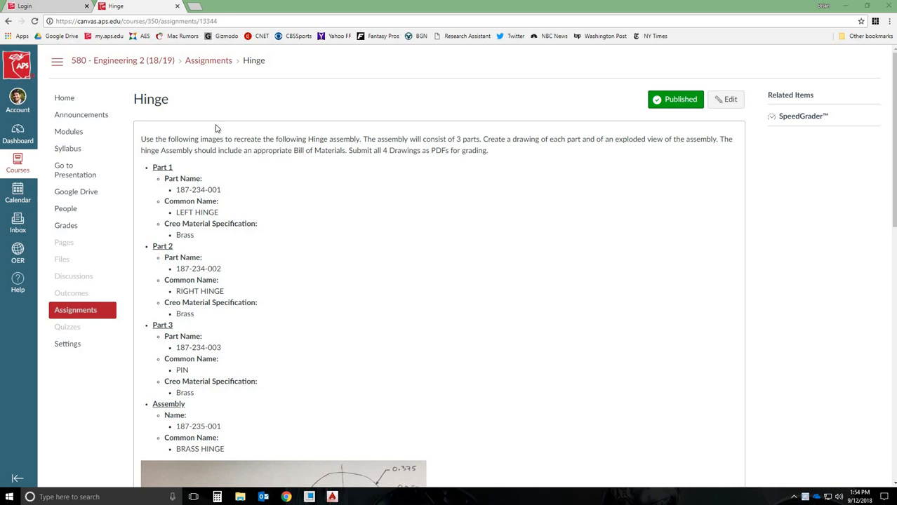
Review the Hinge assignment's part specifications and the dimensioned sketches
scroll(424, 174, "down", 1)
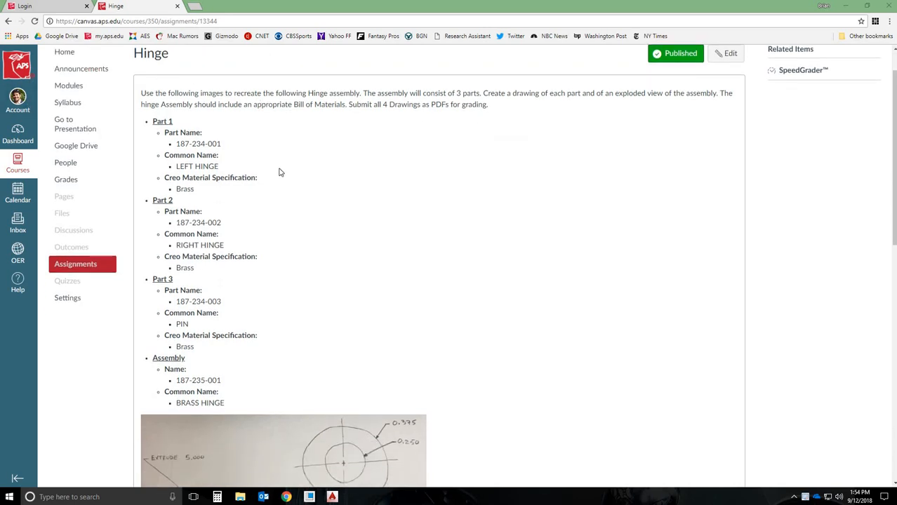
scroll(411, 251, "down", 5)
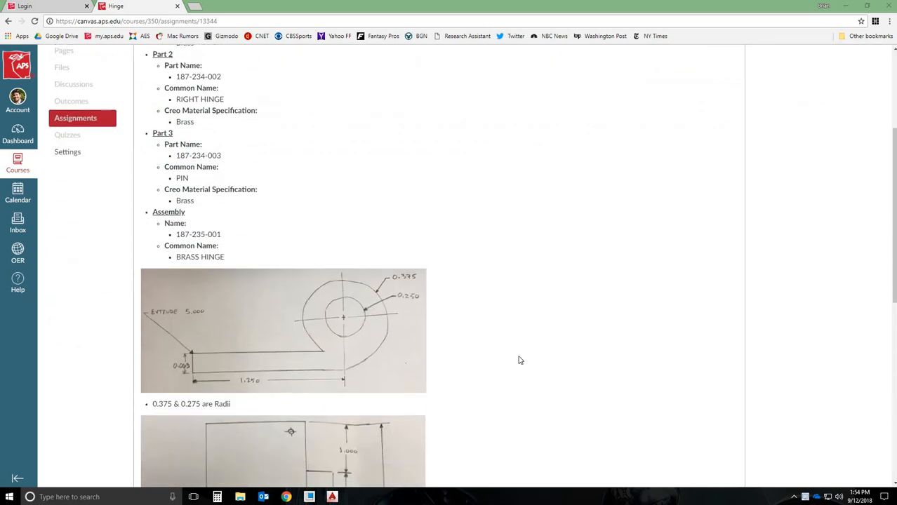
scroll(481, 373, "up", 5)
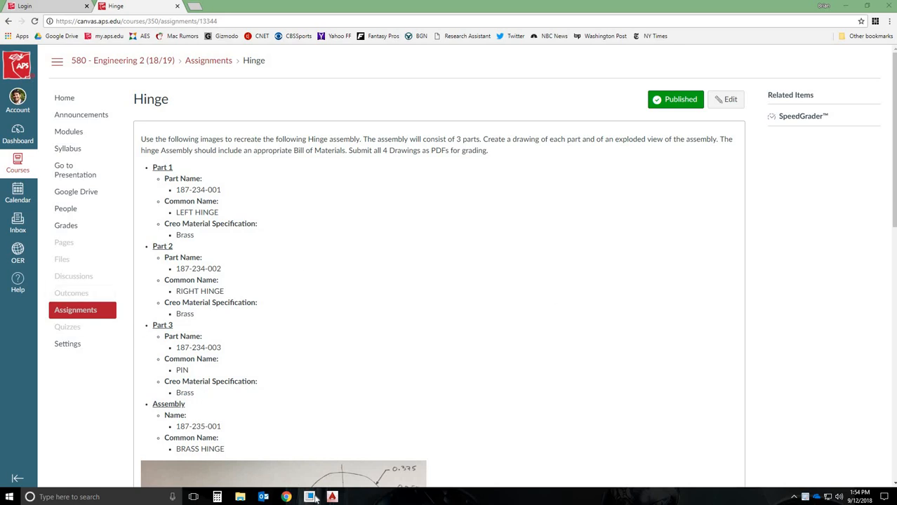
Switch to Creo Parametric and view the open parts 187-234-002 and 187-234-003, ending on 187-234-001
mouse_move(315, 498)
left_click(262, 453)
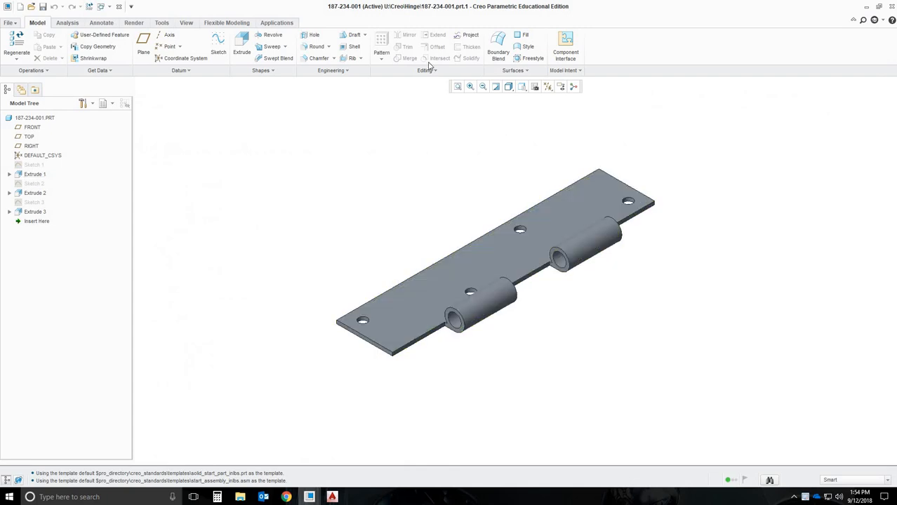
left_click(109, 8)
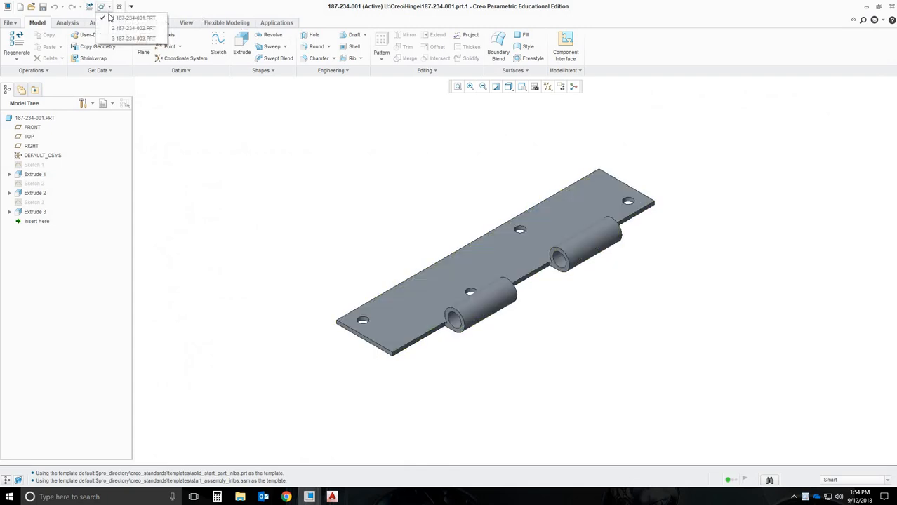
left_click(113, 26)
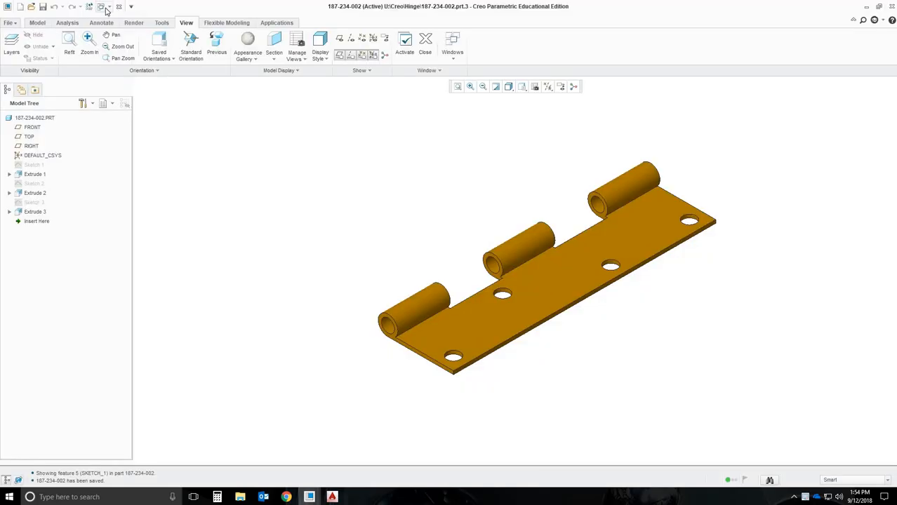
left_click(109, 9)
left_click(118, 37)
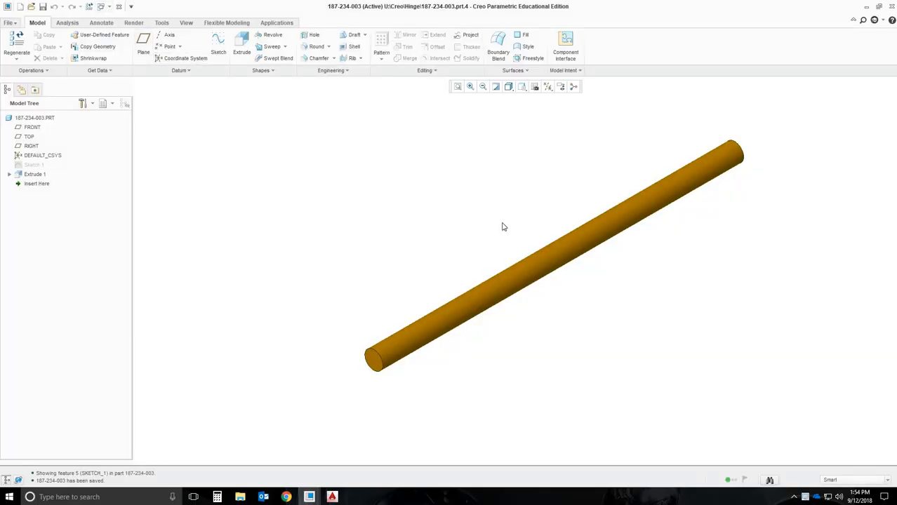
left_click(109, 7)
left_click(124, 29)
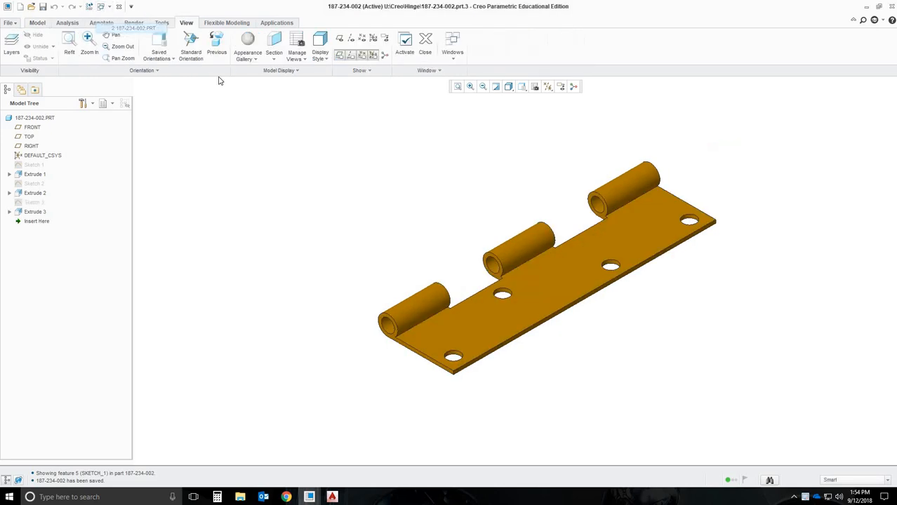
left_click(109, 7)
left_click(126, 19)
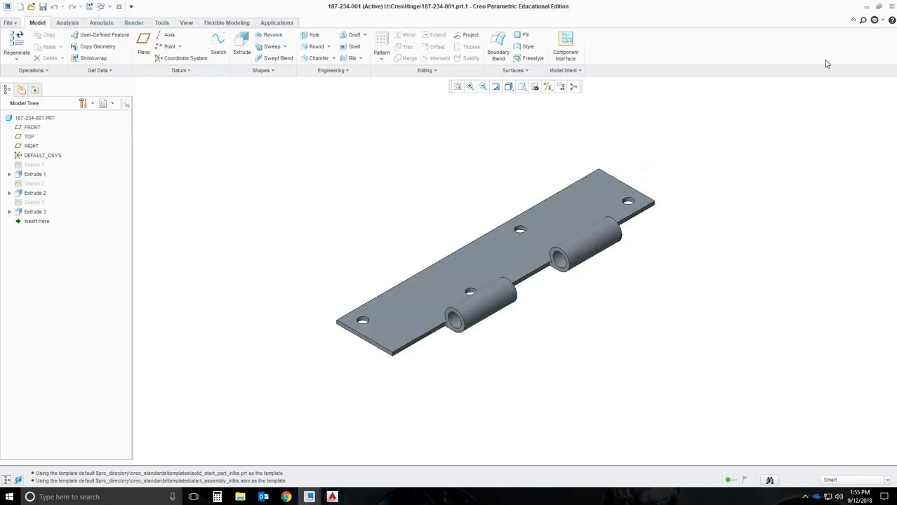
Return to the Hinge assignment in the browser and read Part 1's name, common name and material specification
left_click(867, 8)
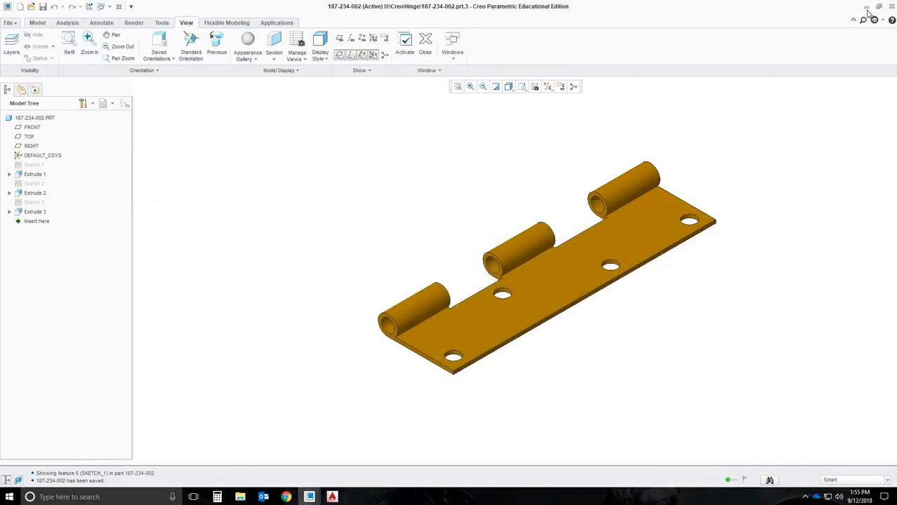
left_click(867, 7)
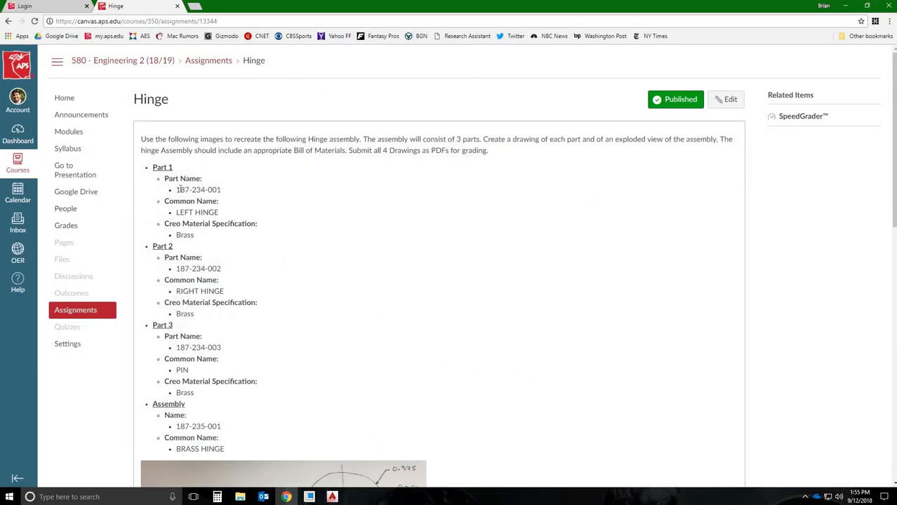
left_click_drag(176, 189, 222, 190)
left_click_drag(176, 213, 220, 213)
left_click_drag(176, 190, 218, 190)
left_click_drag(179, 213, 219, 213)
left_click(266, 220)
double_click(194, 235)
left_click(192, 240)
Switch to Creo Parametric and assign the METAL_BRASS material to part 187-234-001, converting the material's units to match the model
mouse_move(313, 498)
left_click(240, 464)
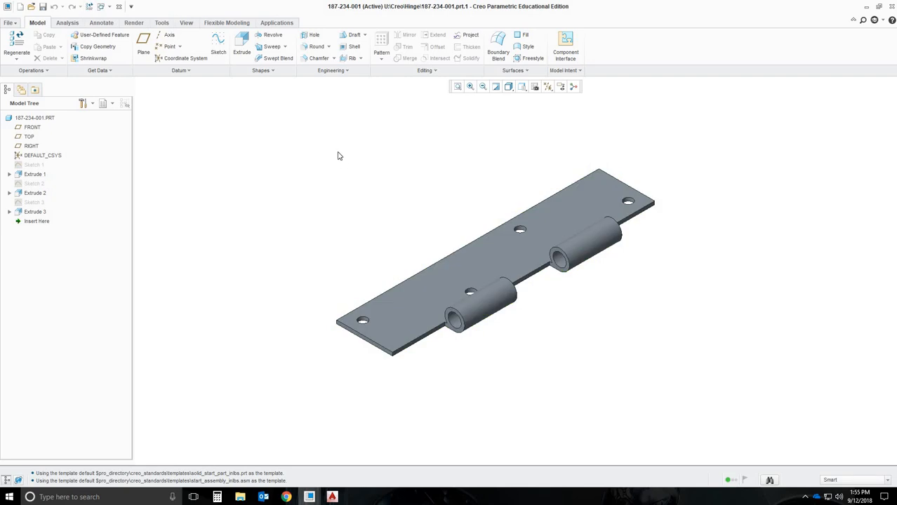
left_click(11, 23)
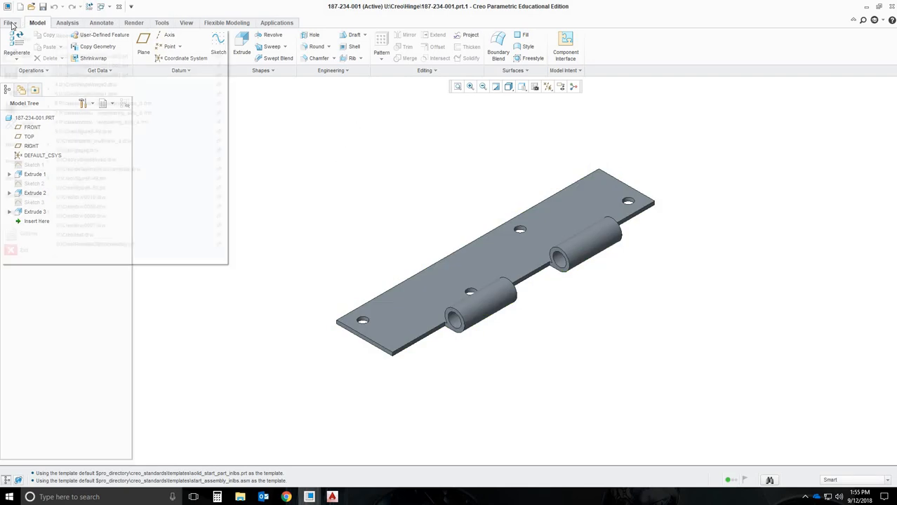
mouse_move(30, 169)
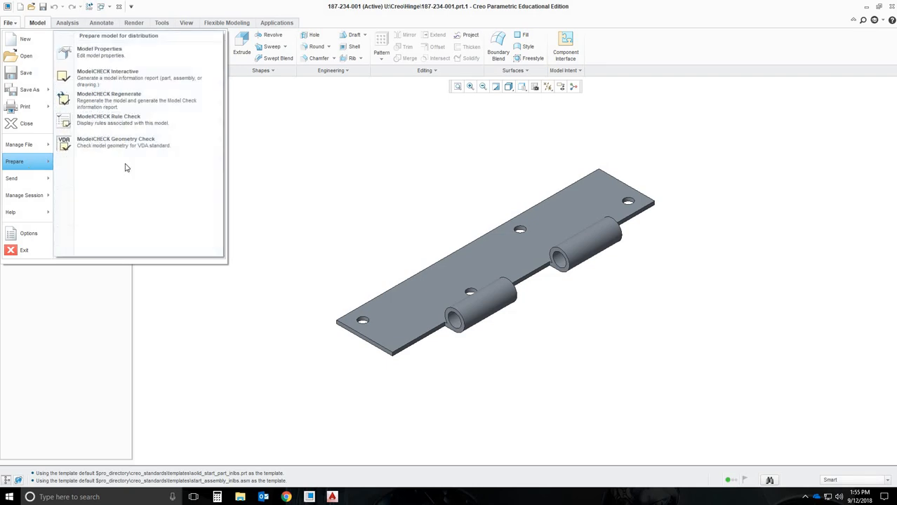
left_click(132, 60)
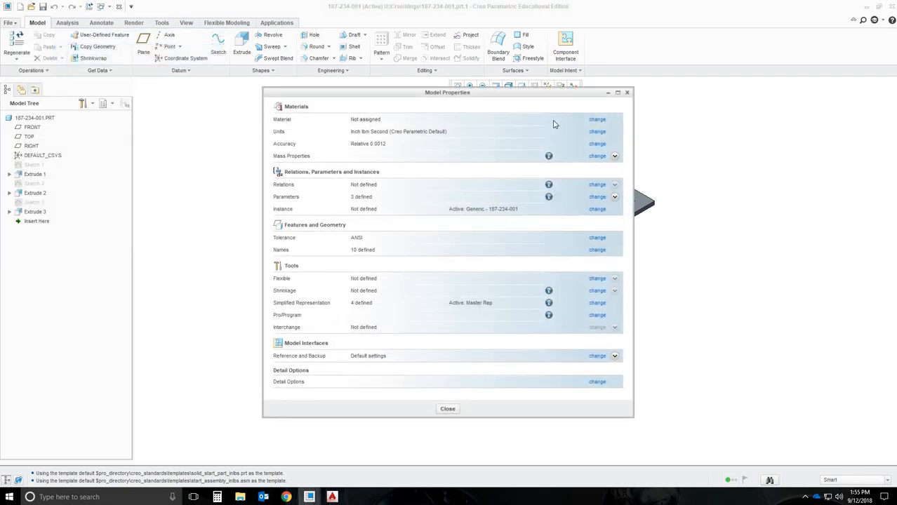
left_click(595, 122)
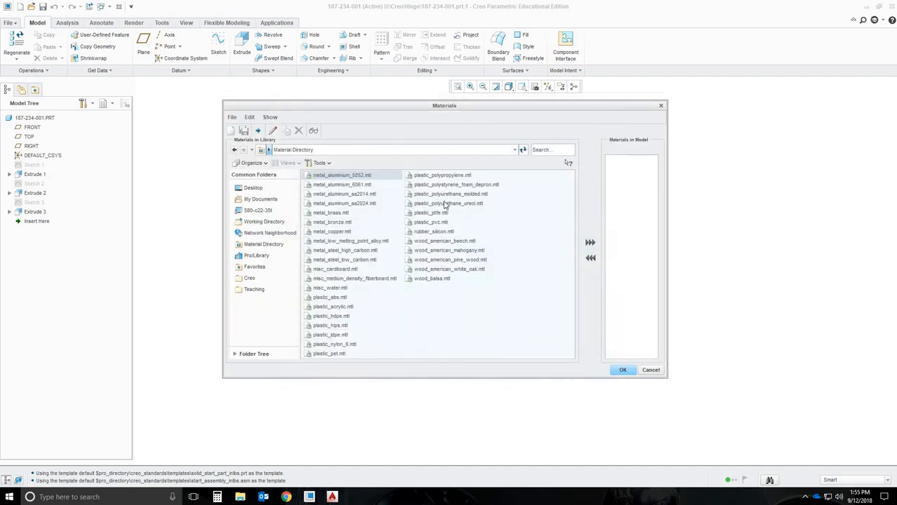
left_click(341, 213)
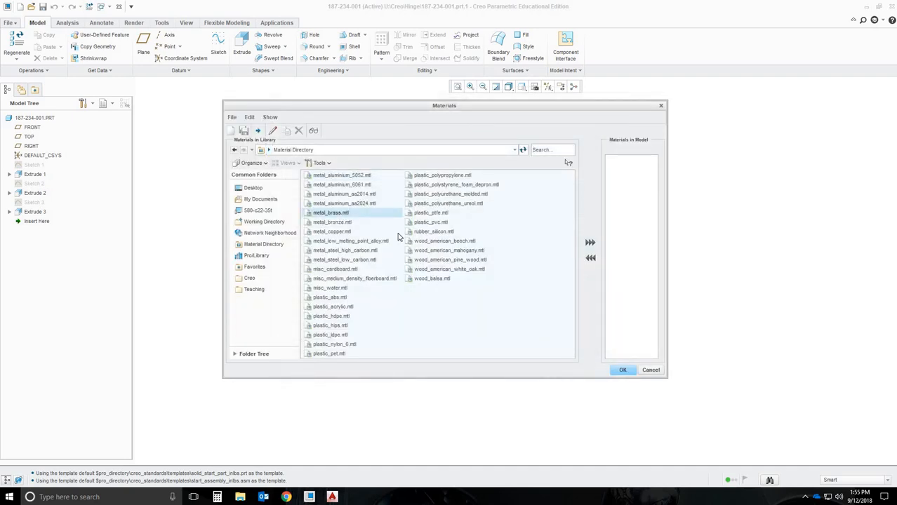
left_click(592, 242)
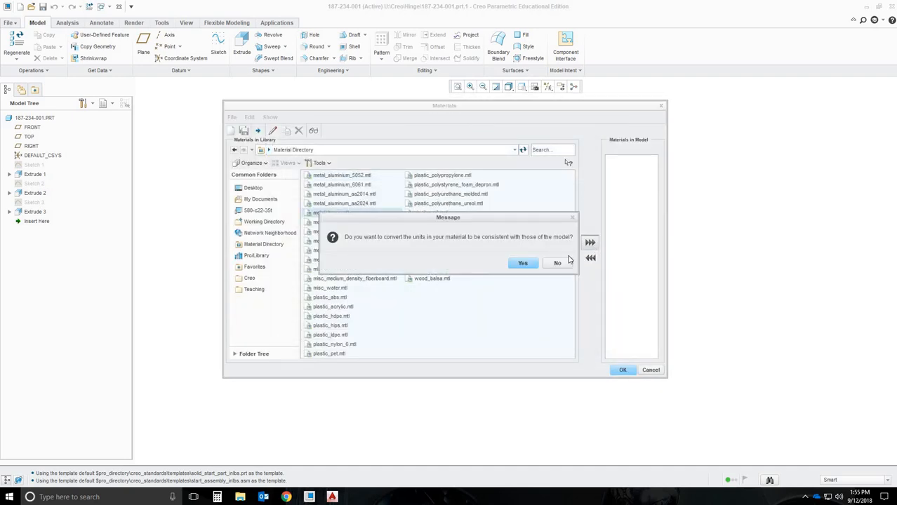
left_click(526, 264)
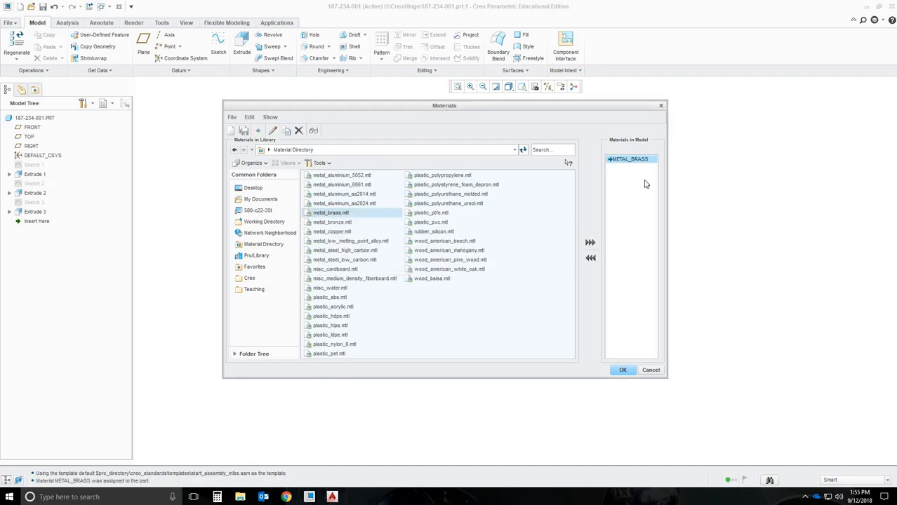
left_click(623, 370)
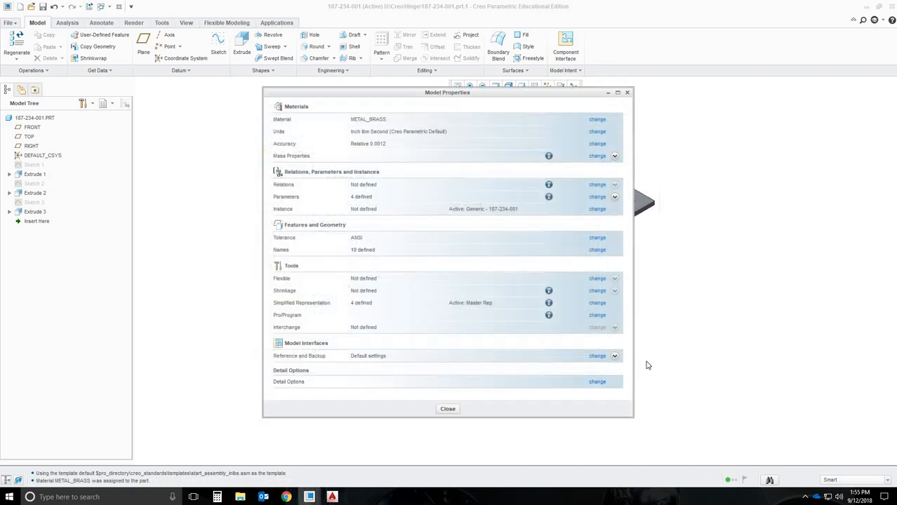
left_click(448, 409)
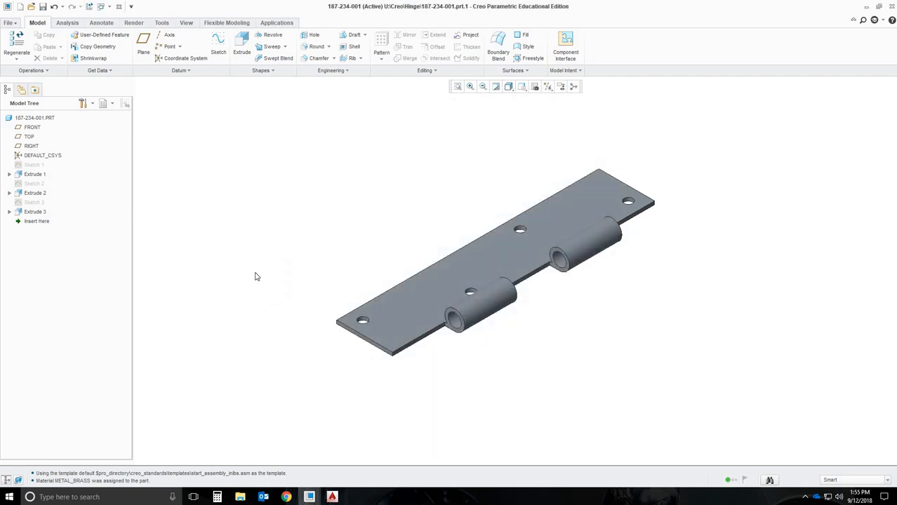
Apply the first library appearance matching BRASS to the whole 187-234-001 part and save the part
left_click(186, 24)
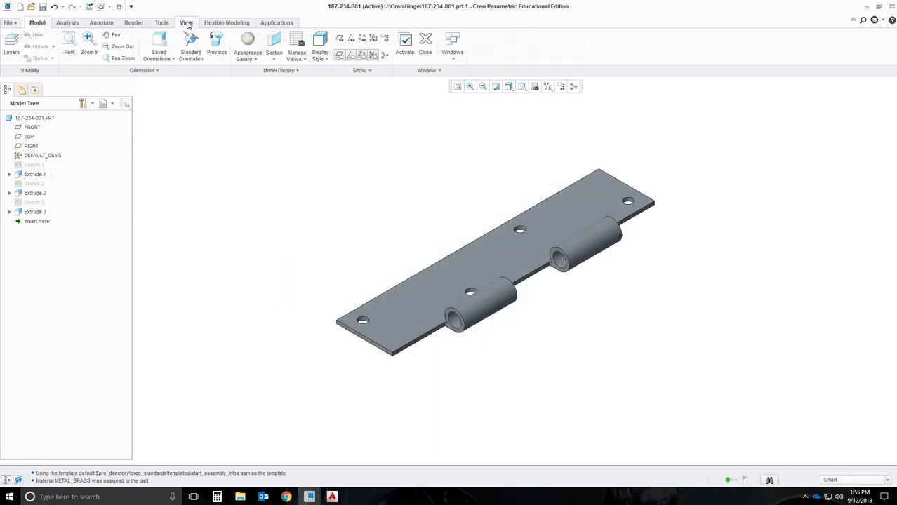
left_click(245, 59)
left_click(248, 74)
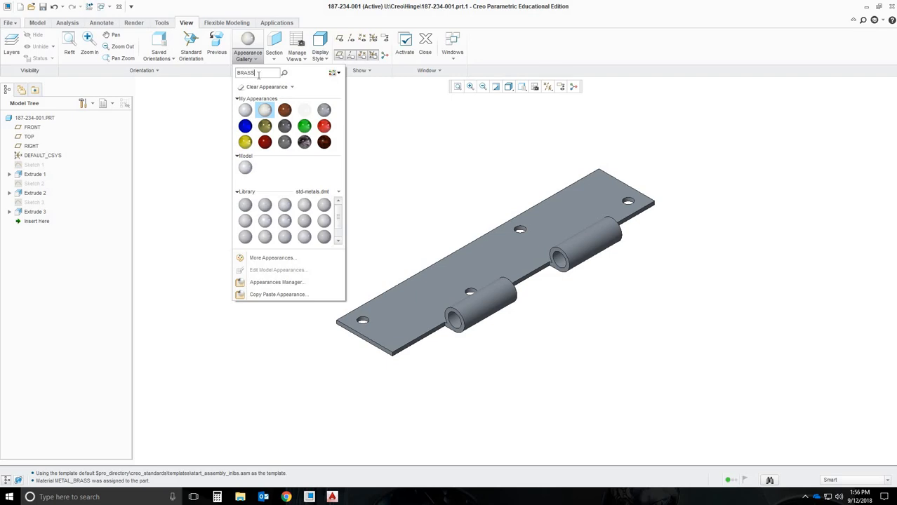
key("Return")
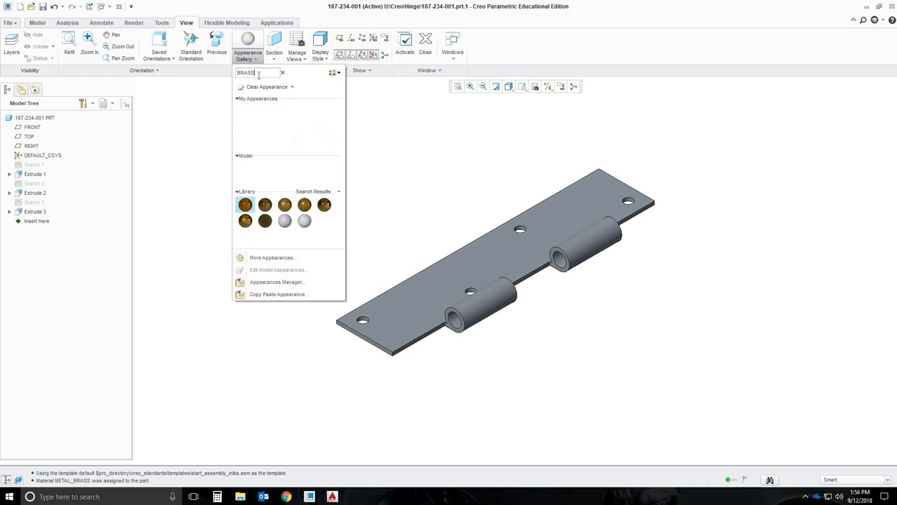
left_click(245, 205)
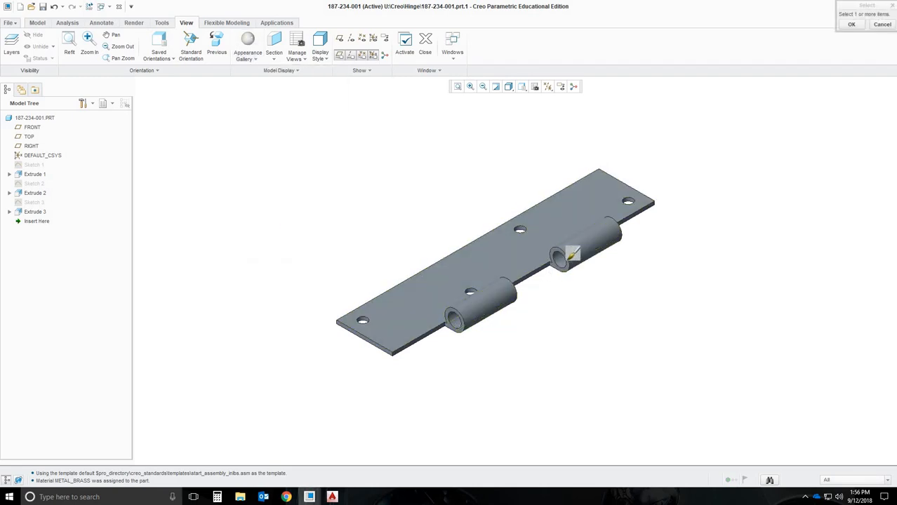
left_click(45, 120)
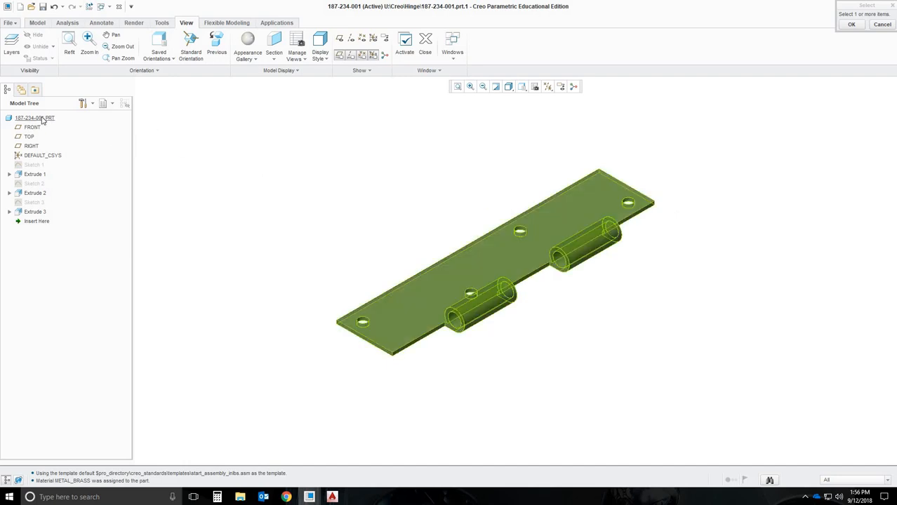
left_click(852, 25)
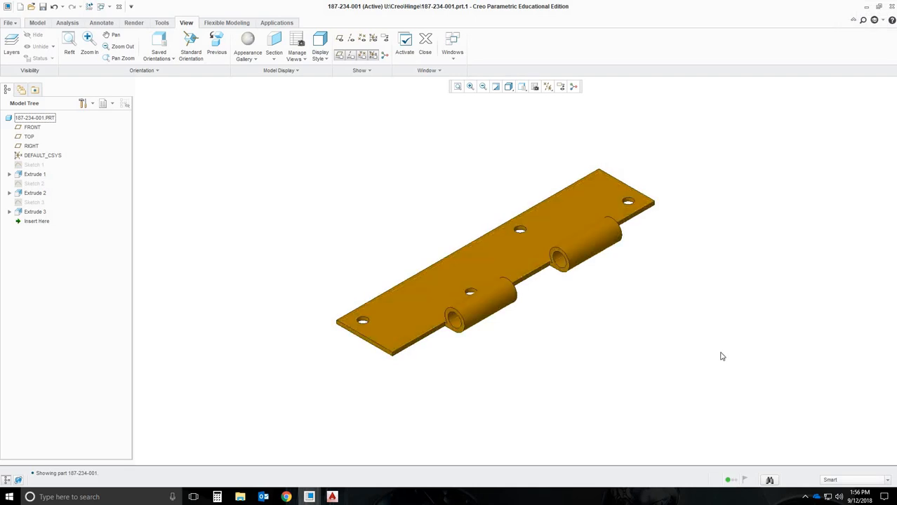
left_click(41, 7)
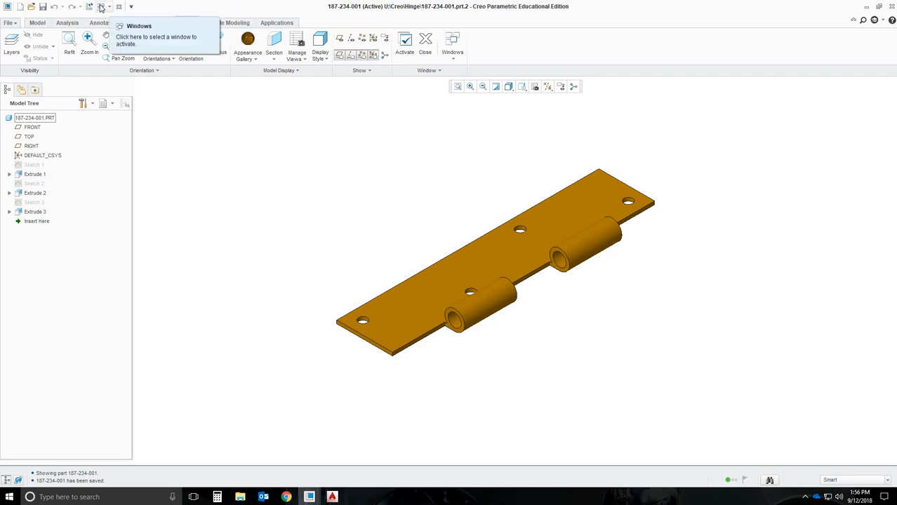
Start a new Design assembly and name it 187-235-001, taking the name from the Hinge assignment in the browser
left_click(9, 23)
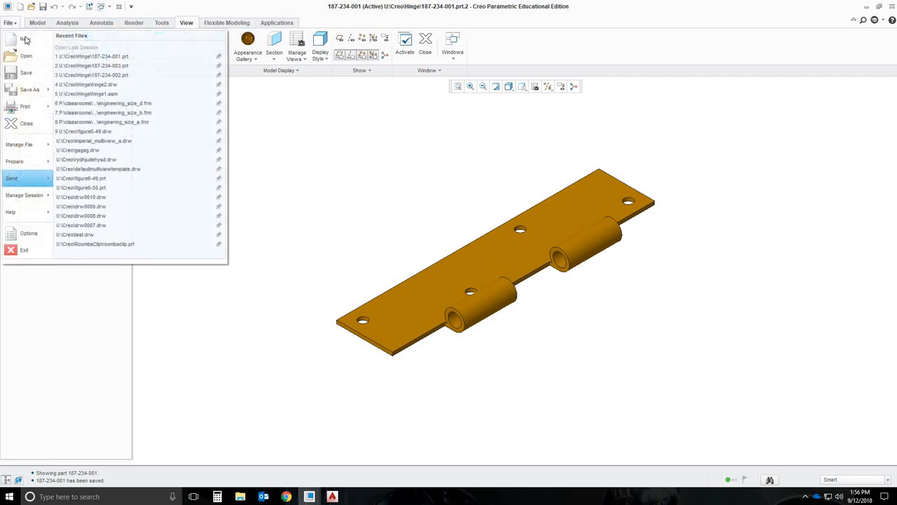
left_click(26, 41)
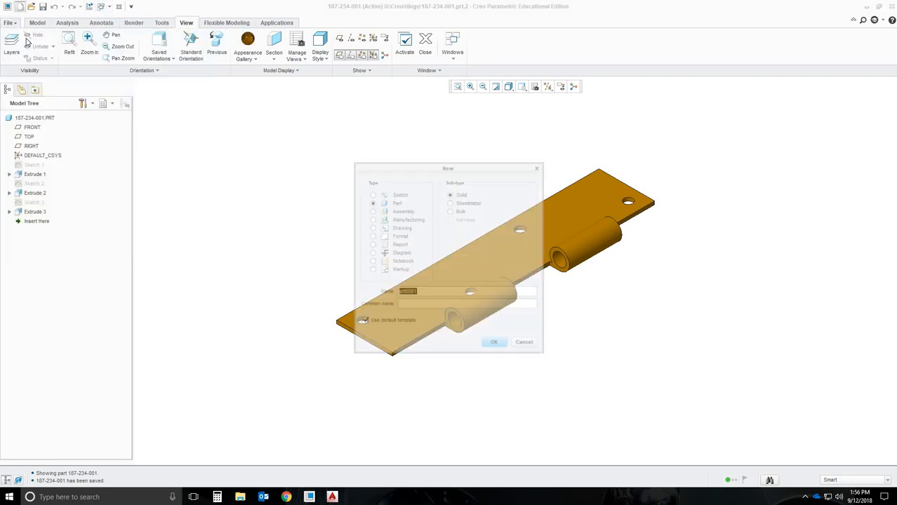
left_click(409, 212)
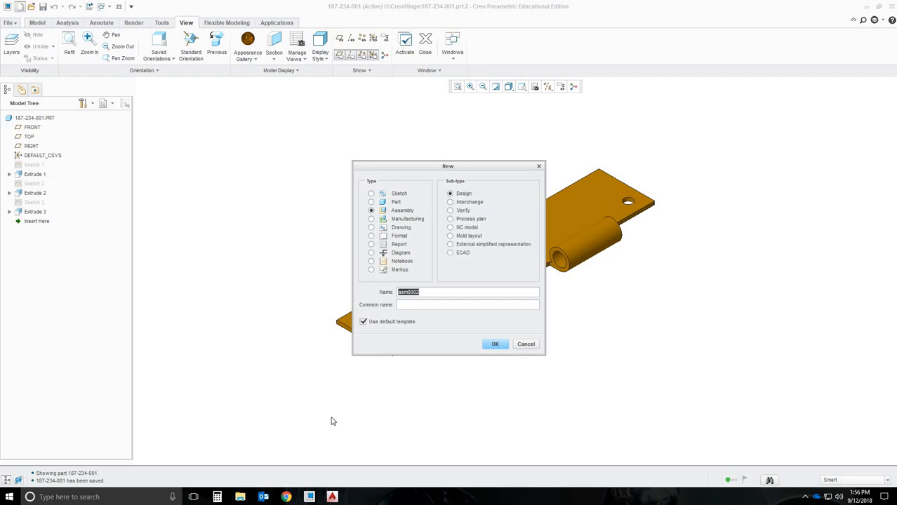
mouse_move(287, 498)
left_click(302, 456)
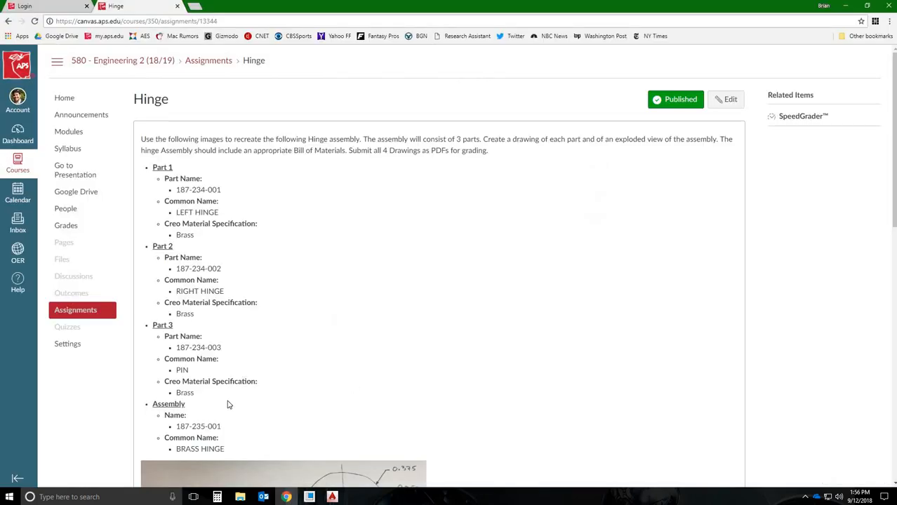
left_click_drag(222, 427, 179, 427)
left_click(846, 10)
type("187-235-001")
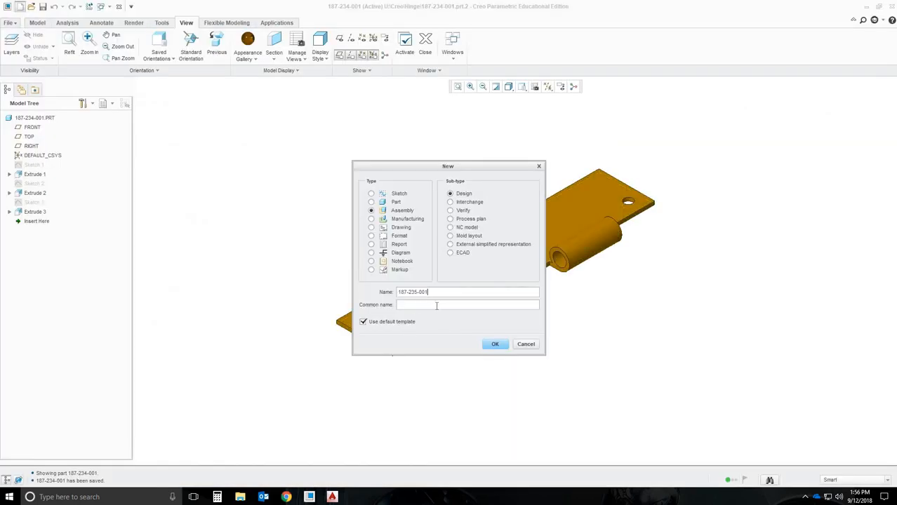
Look up the assembly's common name in the assignment, enter BRASS HINGE and create the assembly with the default template
left_click(286, 498)
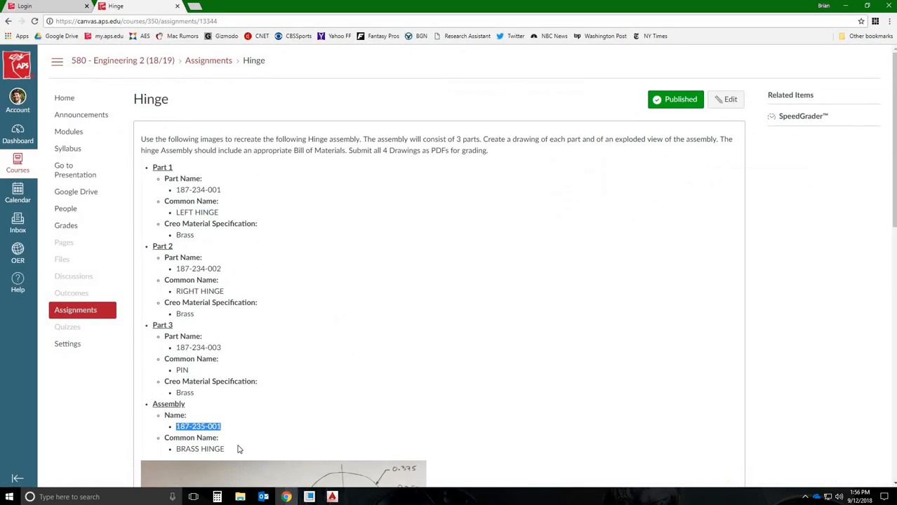
left_click(846, 10)
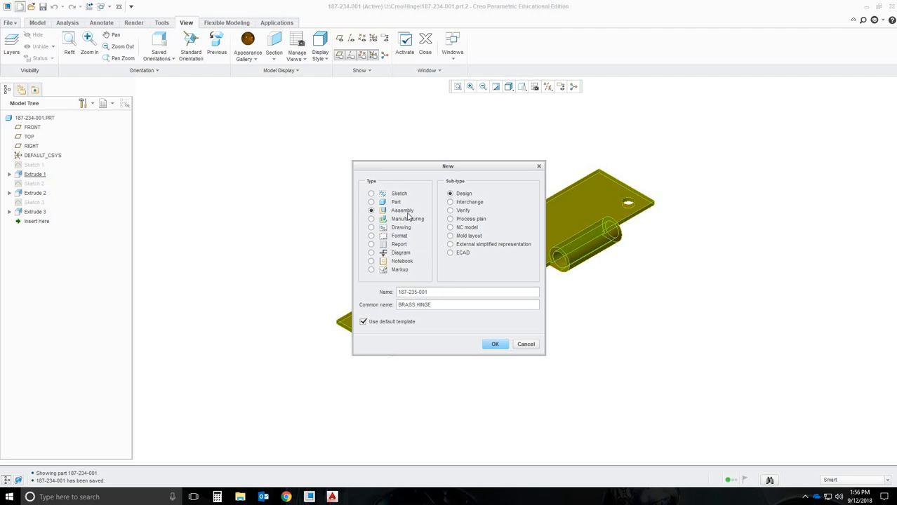
left_click(494, 347)
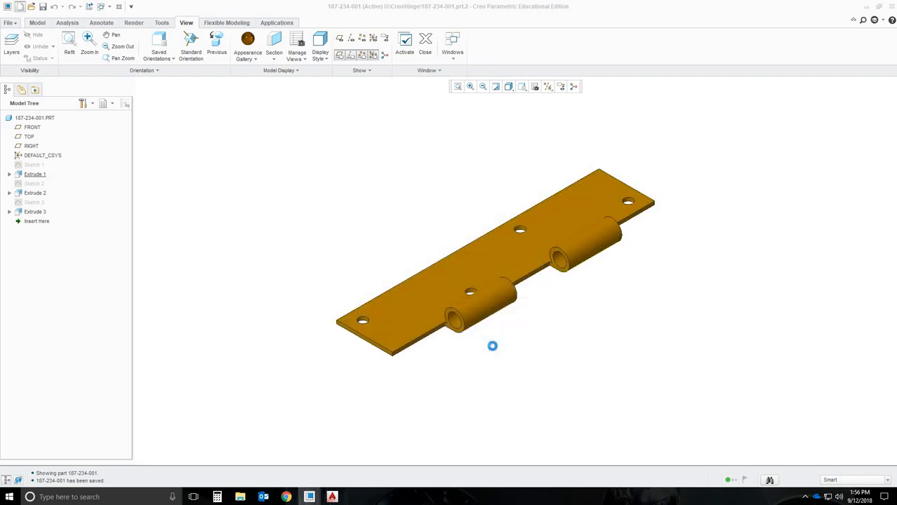
Display all datum types in the new assembly and maximize its window
left_click(548, 99)
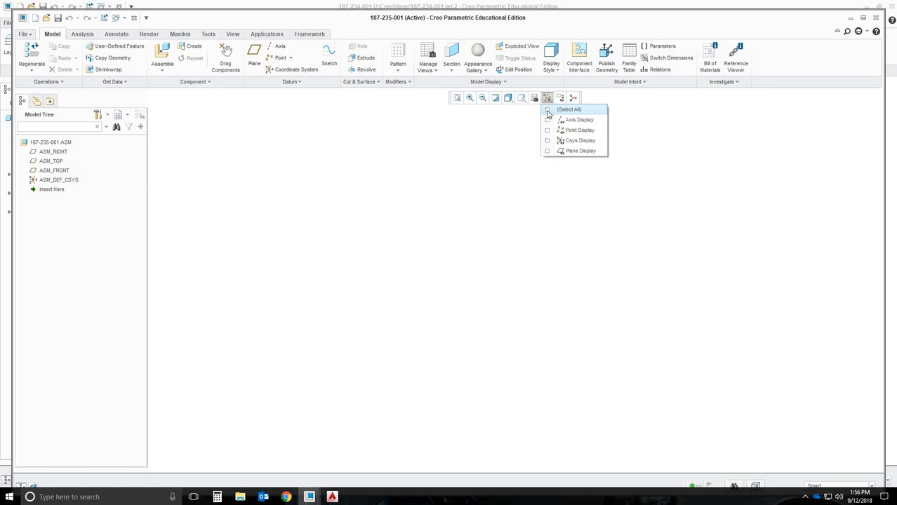
left_click(752, 171)
left_click(863, 18)
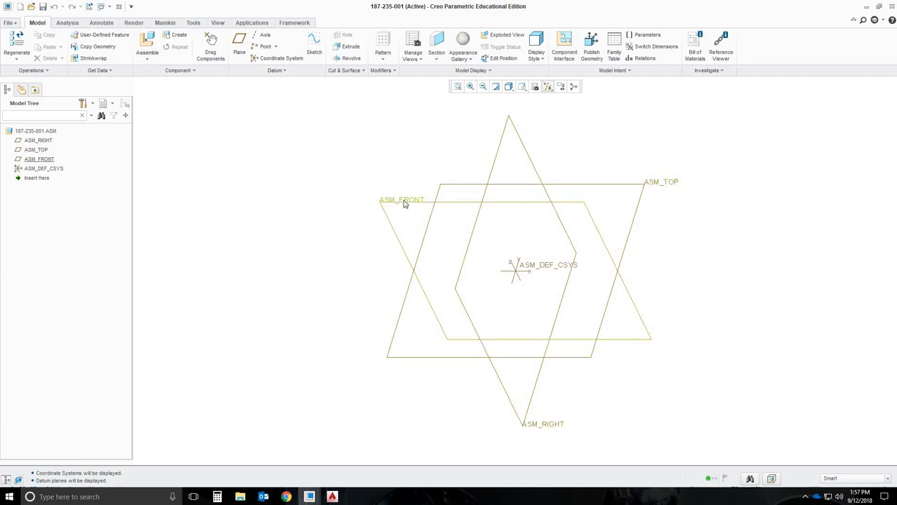
Examine the assembly's datum planes from several angles, restore a saved isometric orientation and highlight ASM_FRONT
middle_click_drag(396, 215, 421, 207)
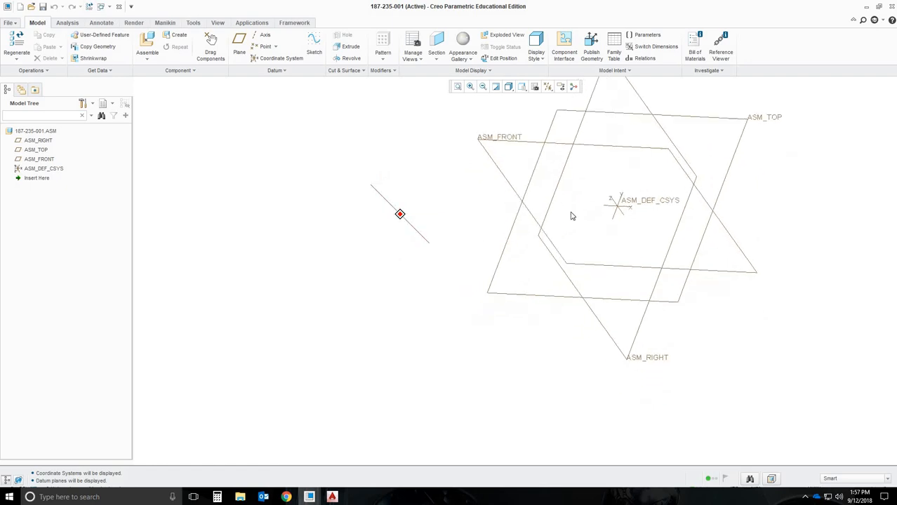
mouse_move(620, 205)
middle_mouse_down()
mouse_move(556, 220)
mouse_move(537, 252)
mouse_move(635, 220)
mouse_move(666, 229)
mouse_move(645, 266)
mouse_move(591, 268)
mouse_move(551, 254)
mouse_move(687, 195)
mouse_move(619, 228)
mouse_move(566, 126)
middle_mouse_up()
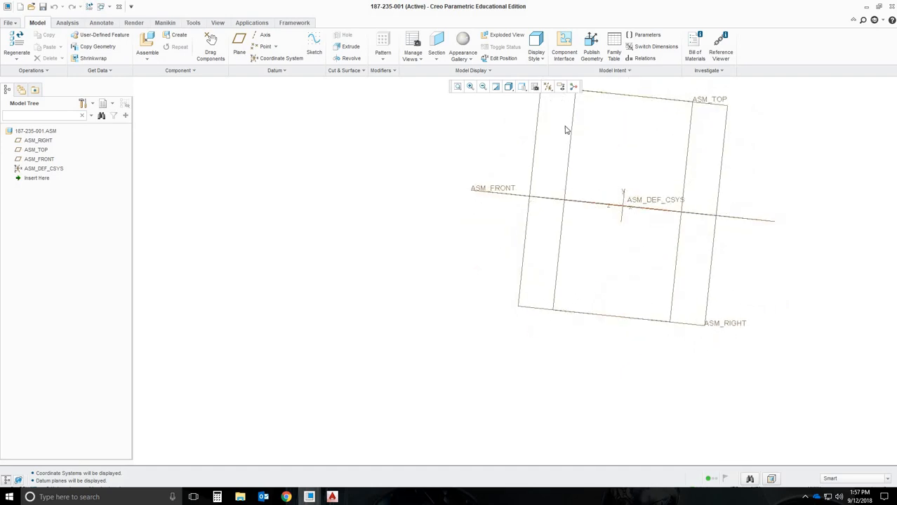
left_click(549, 87)
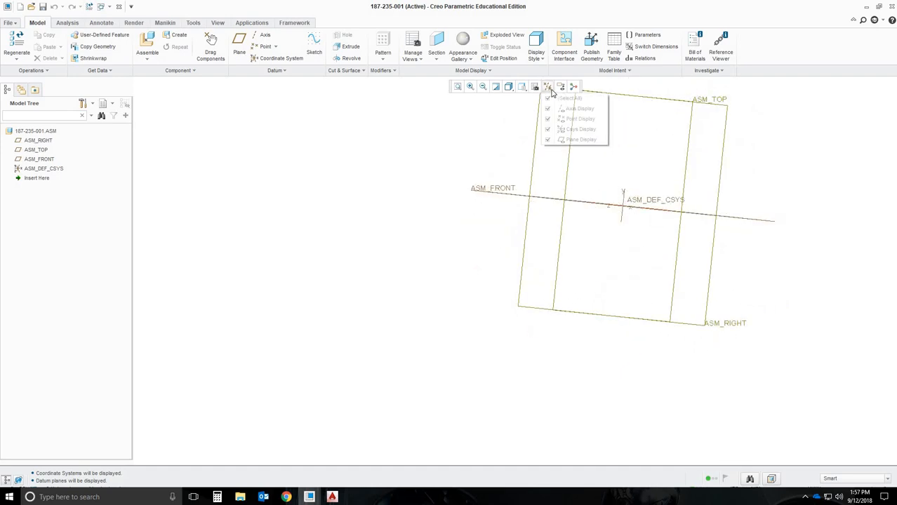
left_click(520, 87)
left_click(541, 139)
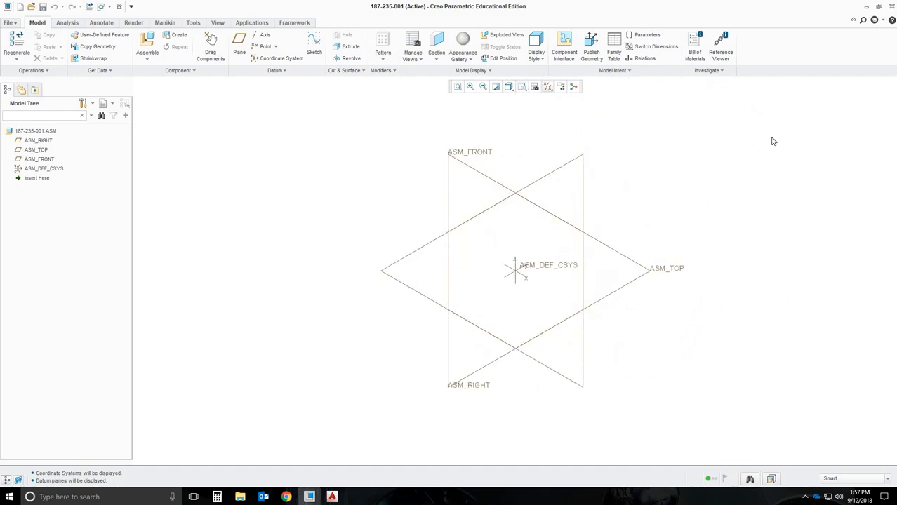
left_click(478, 156)
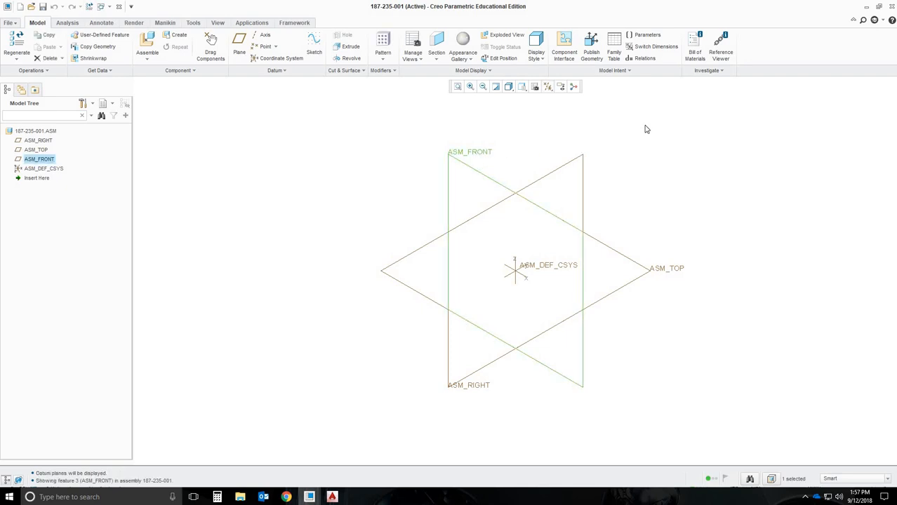
Assemble 187-234-001.prt from the Hinge folder and drop it beside the assembly datum planes
left_click(148, 39)
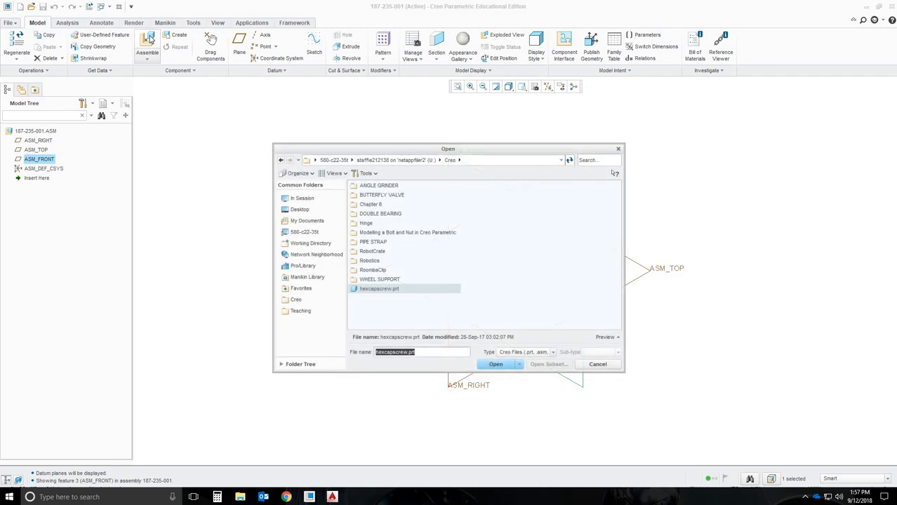
left_click(366, 225)
double_click(365, 225)
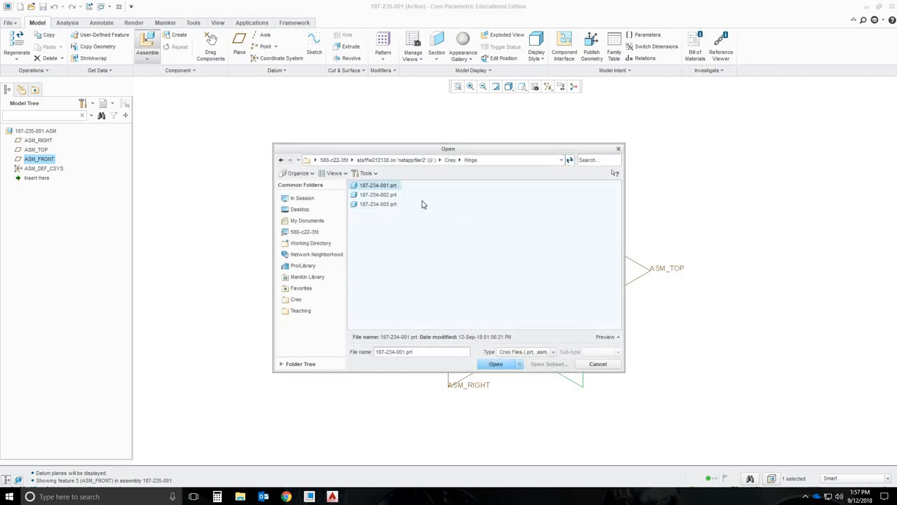
double_click(383, 187)
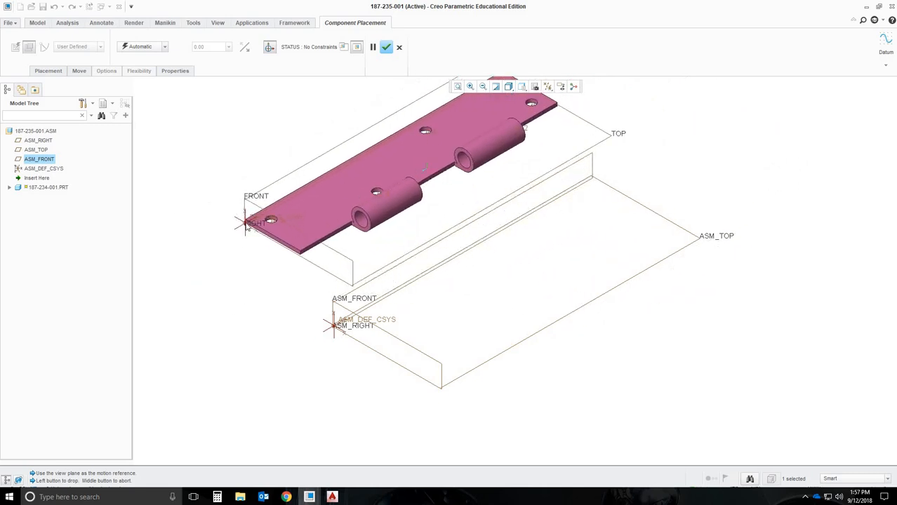
left_click(247, 225)
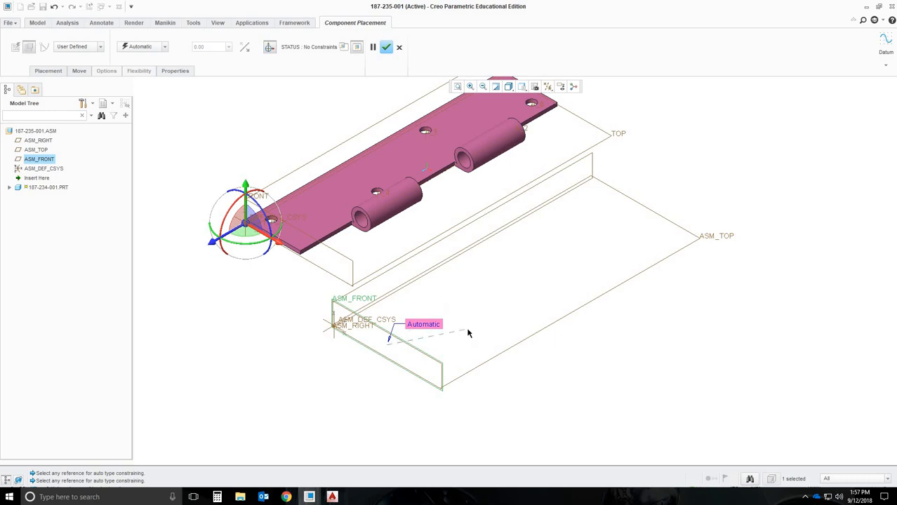
Place 187-234-001 with a Default constraint, accept the placement and hide all datum types
left_click(163, 47)
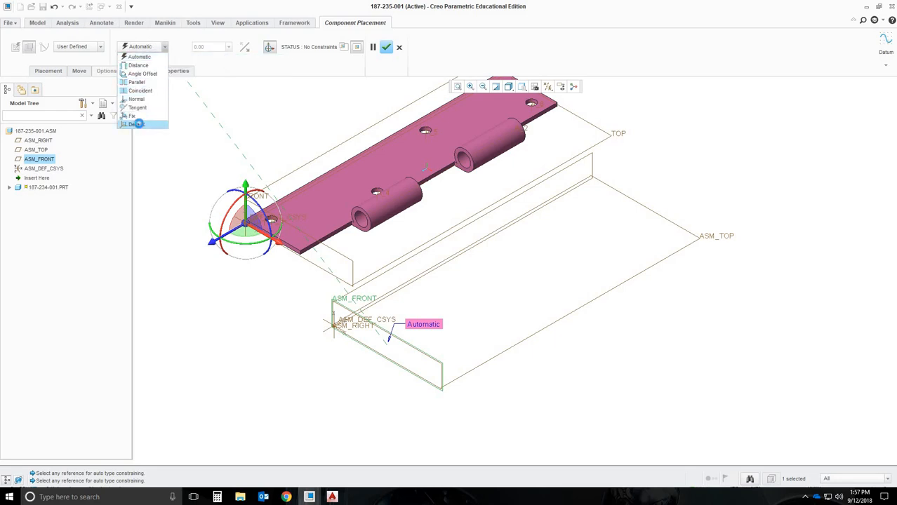
left_click(140, 125)
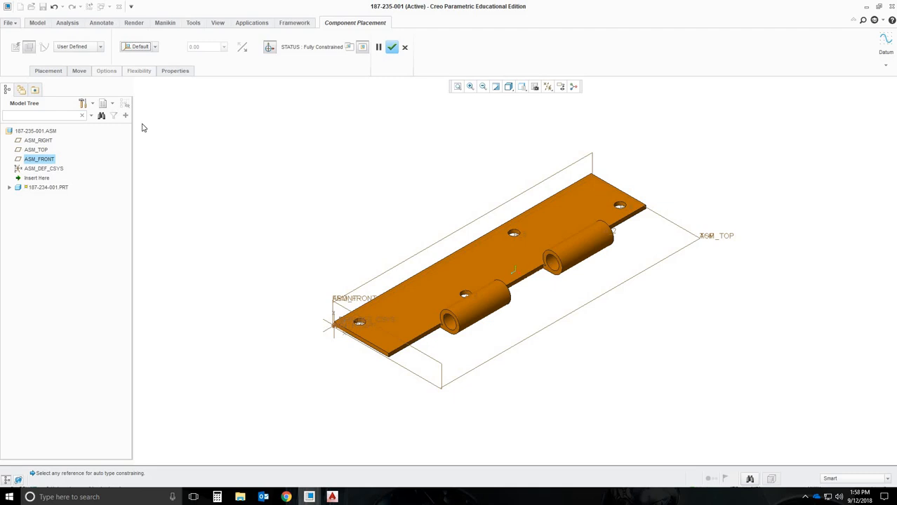
left_click(392, 48)
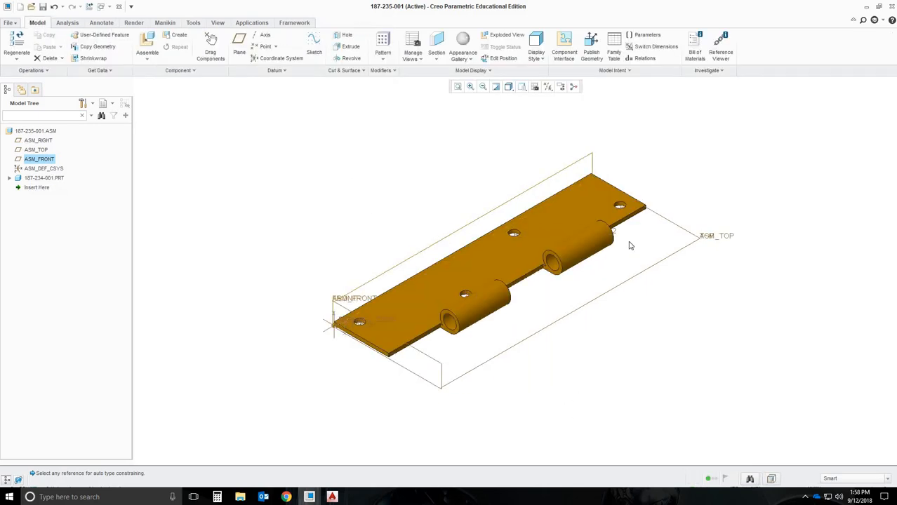
left_click(549, 87)
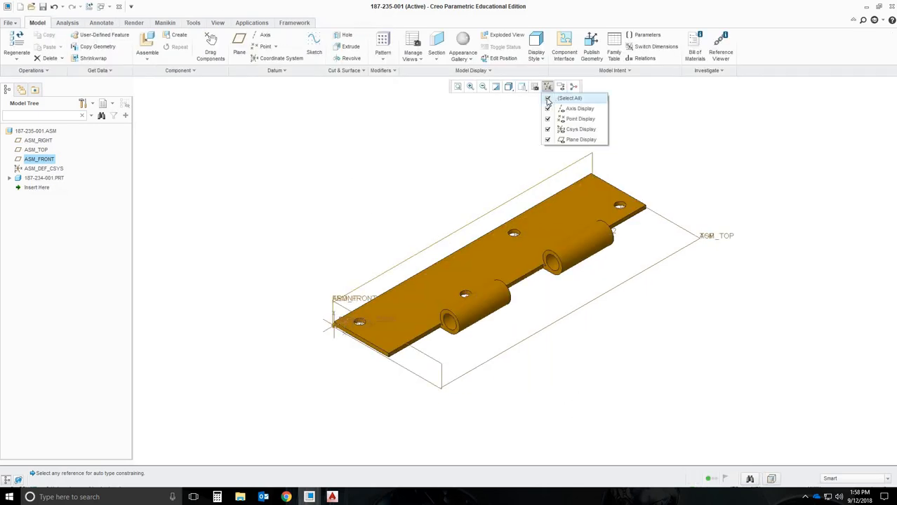
left_click(549, 100)
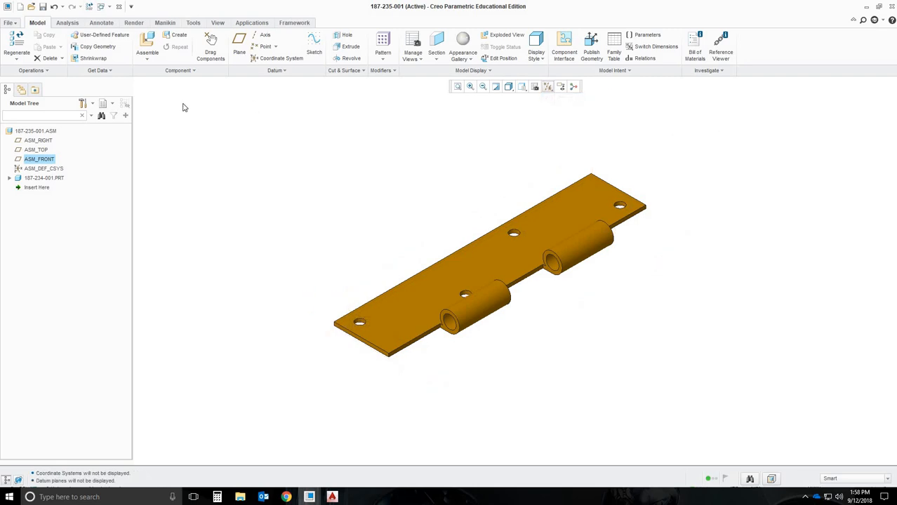
Assemble 187-234-002.prt from the Hinge folder and drop it beside the barrel side of the first hinge leaf
left_click(149, 44)
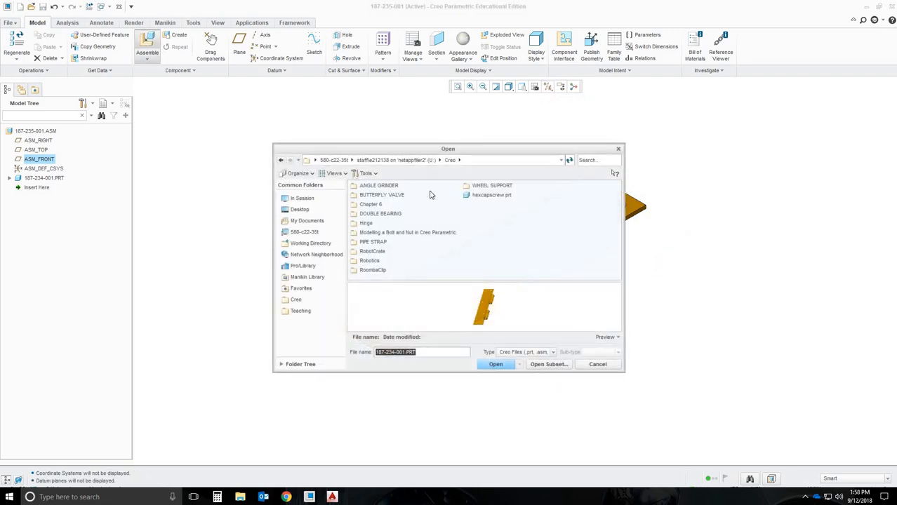
double_click(365, 223)
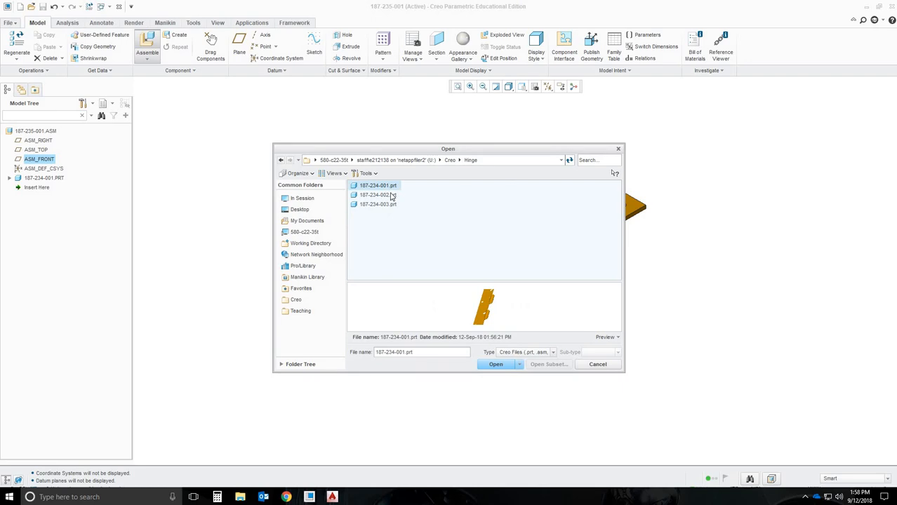
double_click(391, 195)
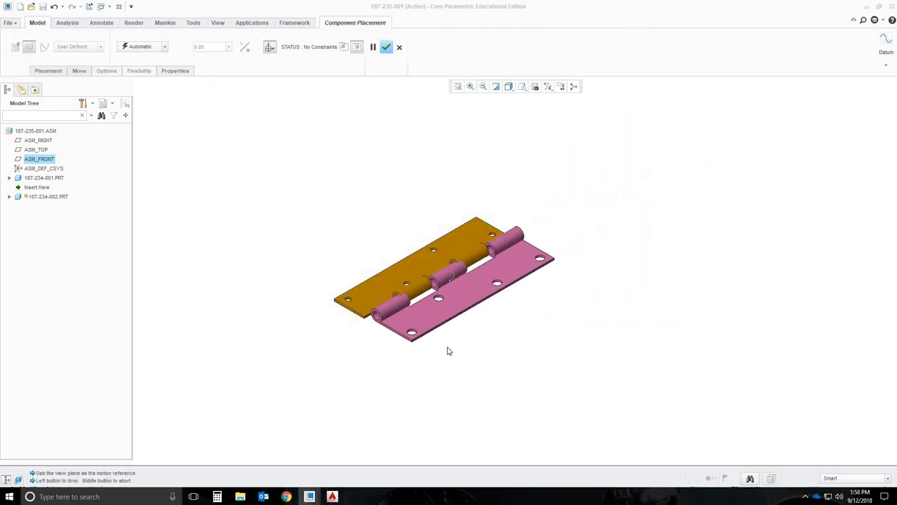
left_click(405, 344)
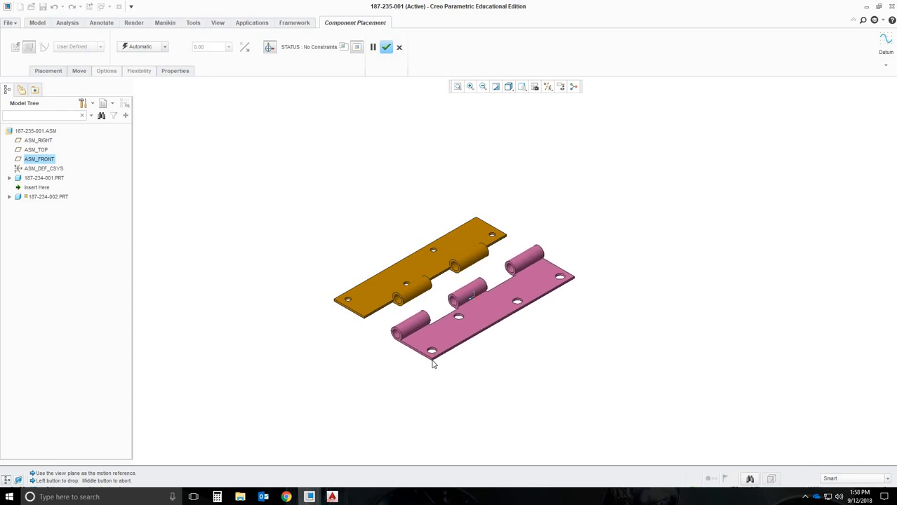
left_click(432, 362)
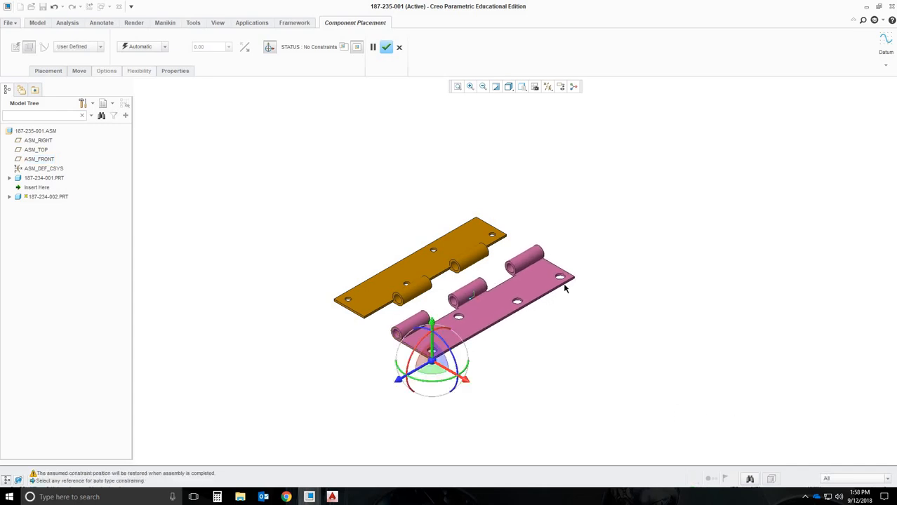
Show all datum types on the two hinge leaves and hide them again
middle_click_drag(526, 351, 526, 345)
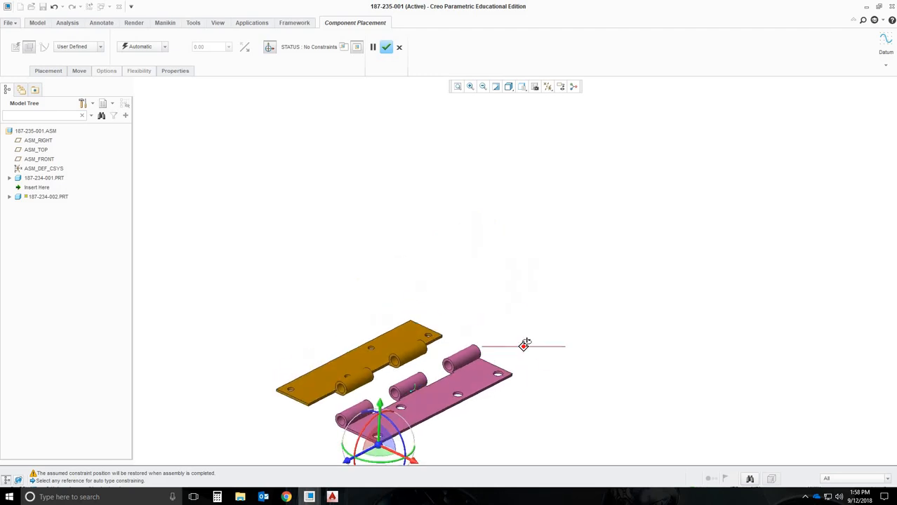
middle_click_drag(440, 385, 460, 376)
left_click(548, 86)
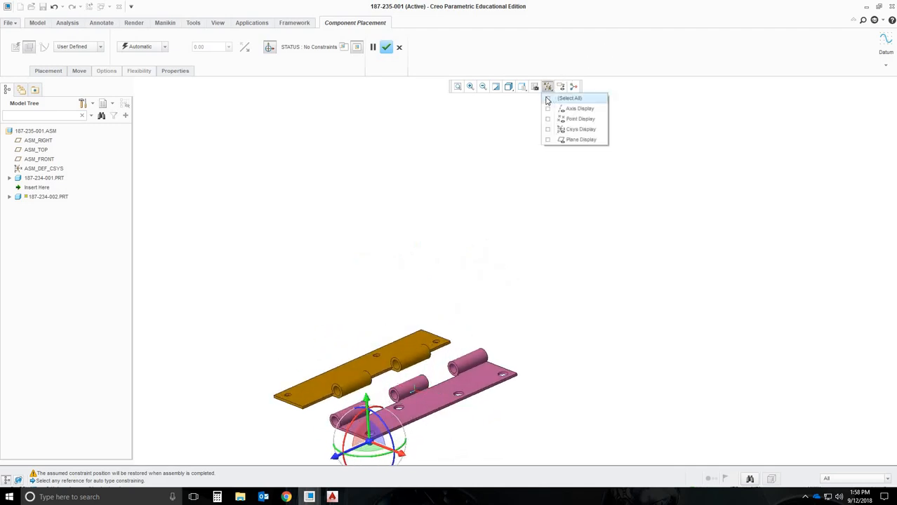
left_click(548, 98)
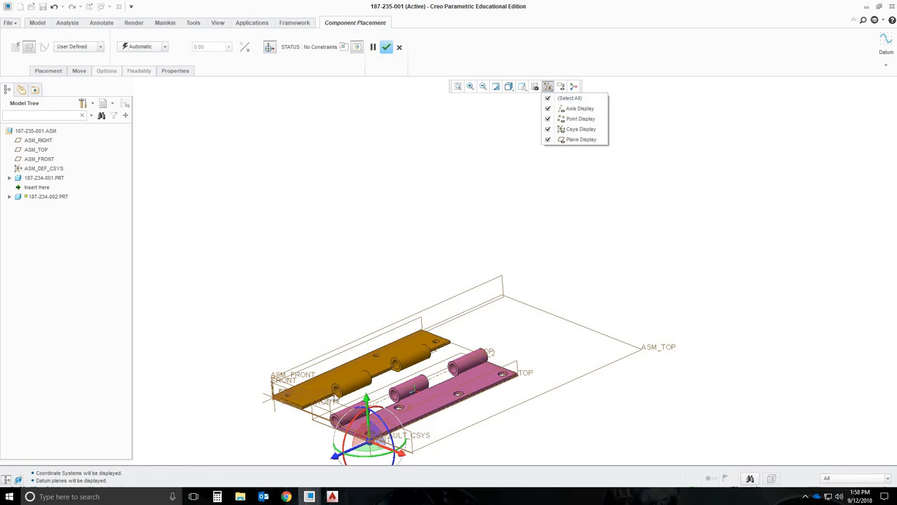
left_click(548, 87)
left_click(548, 86)
left_click(549, 99)
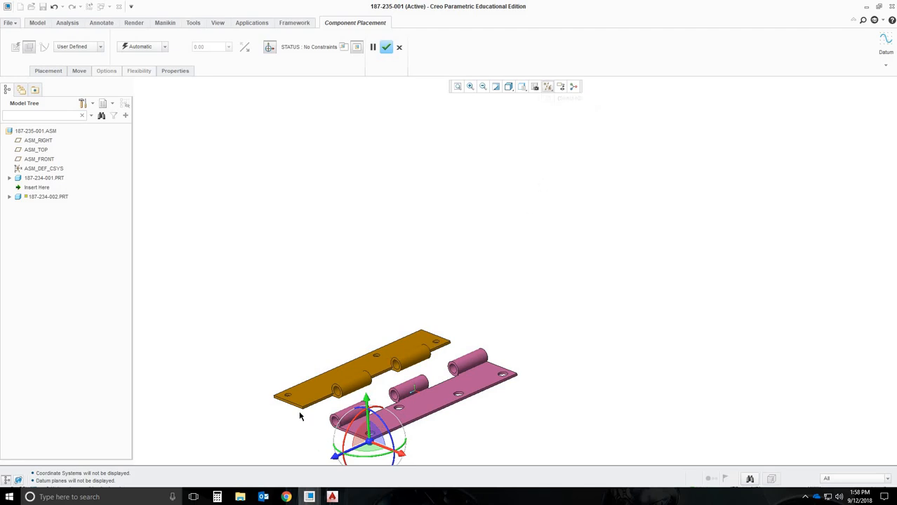
Make the end face of the 187-234-002 leaf coincident with the matching end face of the 187-234-001 leaf
scroll(302, 417, "down", 2)
scroll(327, 417, "down", 3)
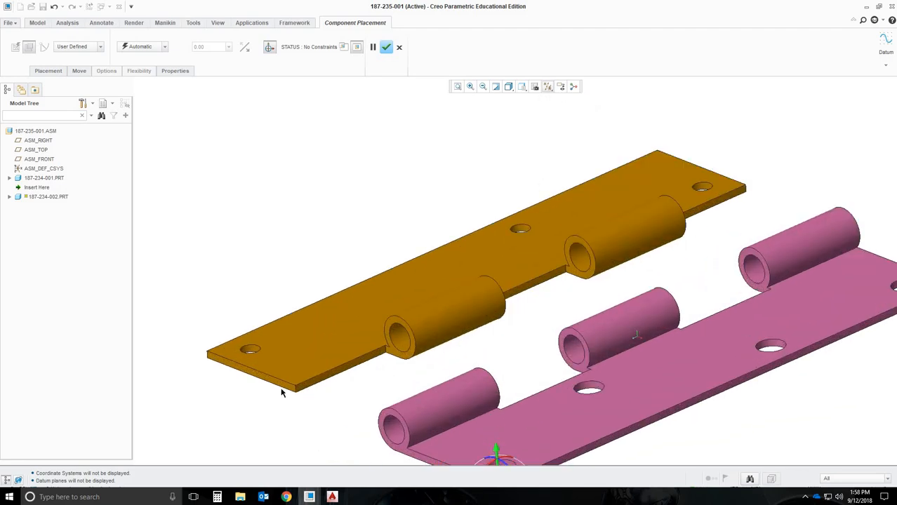
left_click(285, 390)
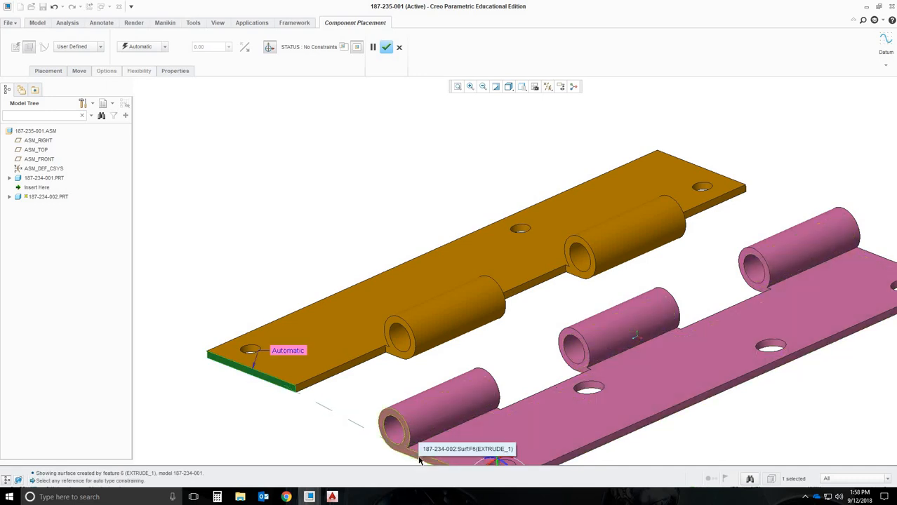
left_click(419, 460)
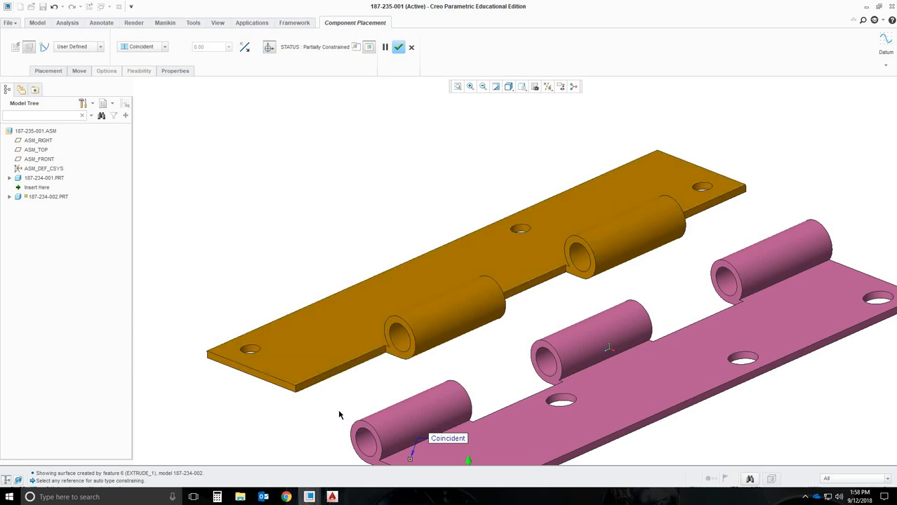
Make the underside of the 187-234-002 leaf coincident with the underside of the 187-234-001 leaf
middle_click_drag(340, 413, 307, 324)
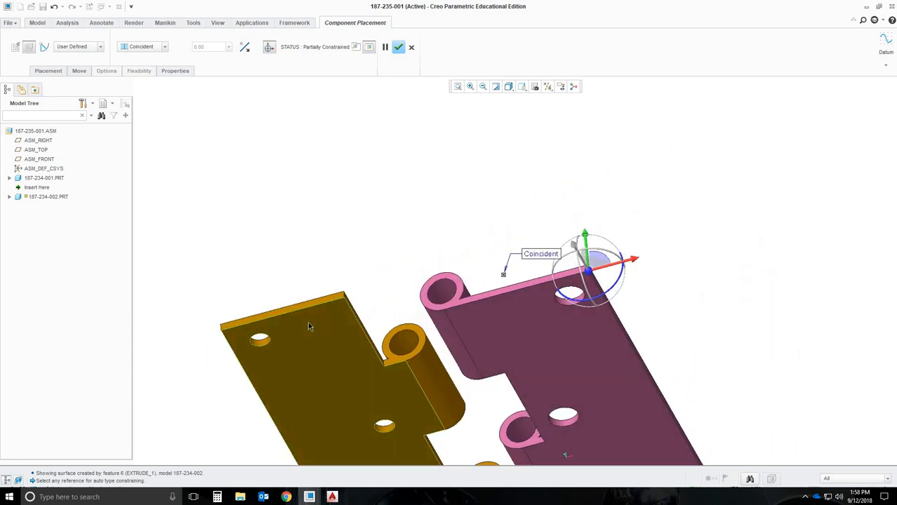
left_click(308, 323)
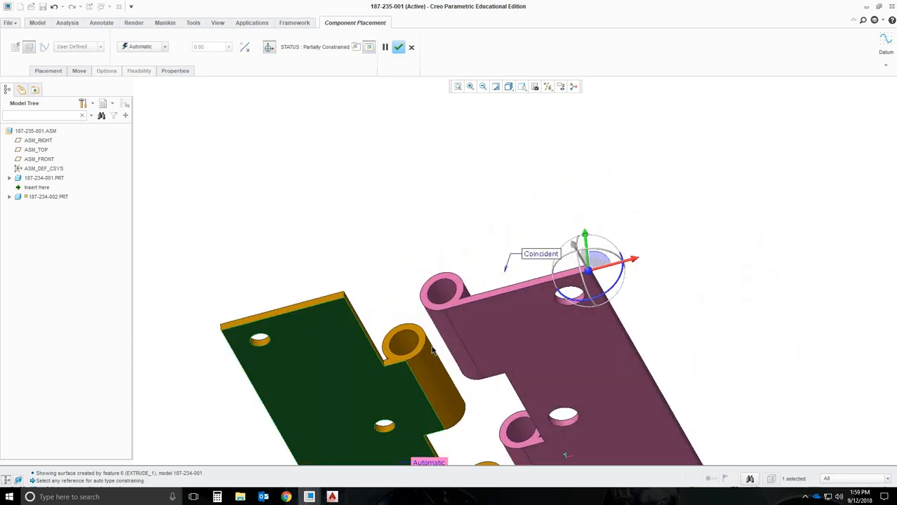
left_click(527, 323)
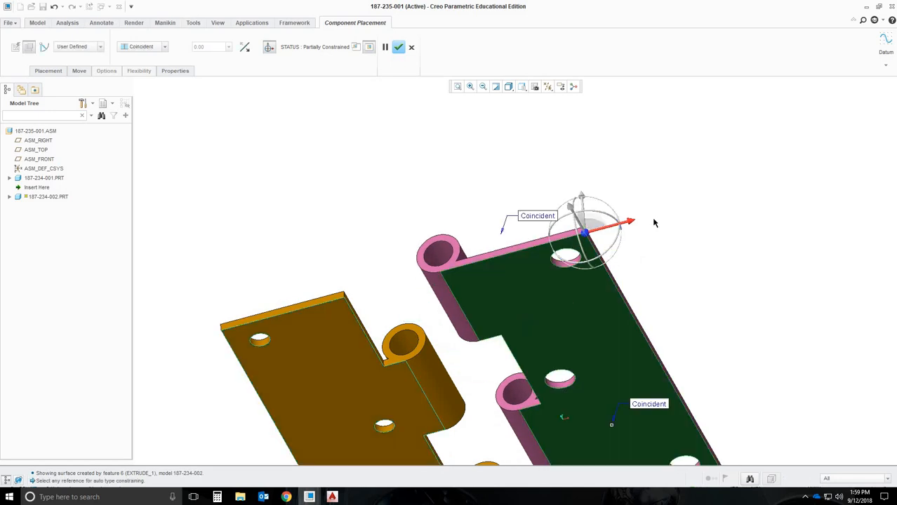
Make the barrel bores of the two hinge leaves coincident and accept the placement of 187-234-002
middle_click_drag(663, 208, 667, 240)
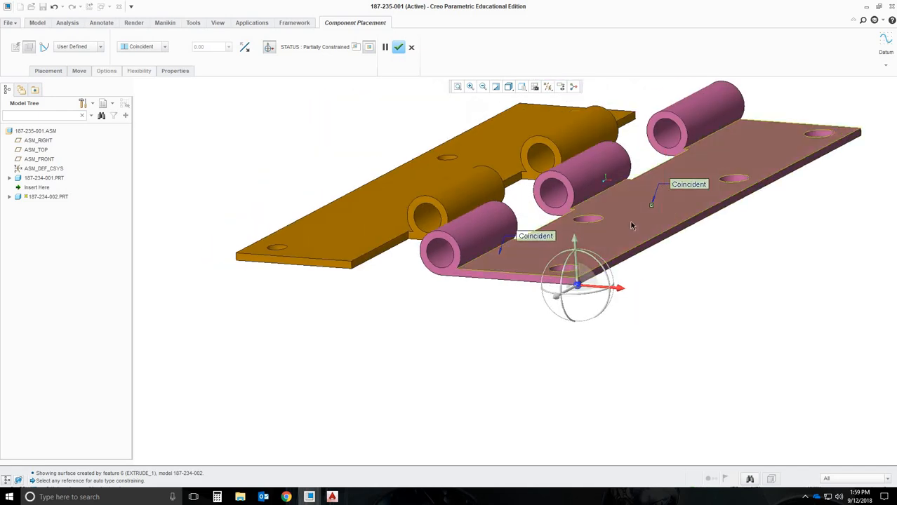
scroll(628, 205, "down", 2)
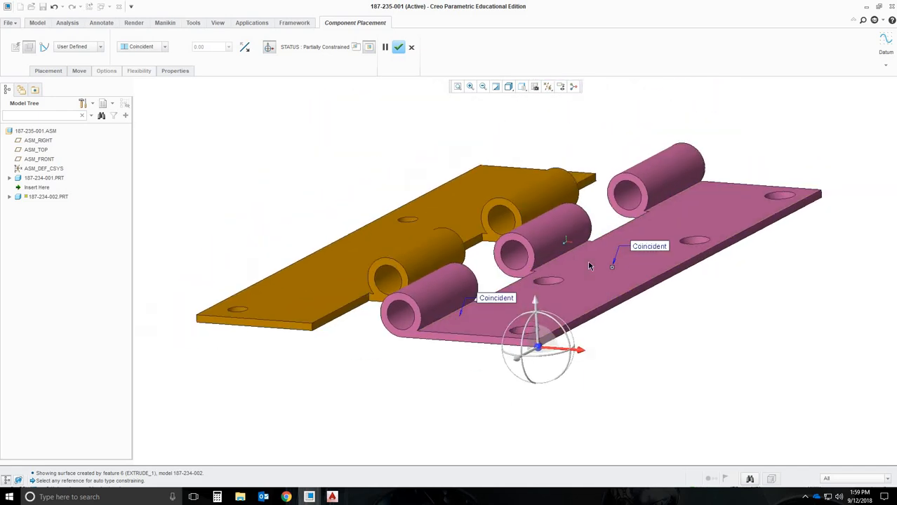
middle_click_drag(604, 244, 512, 308)
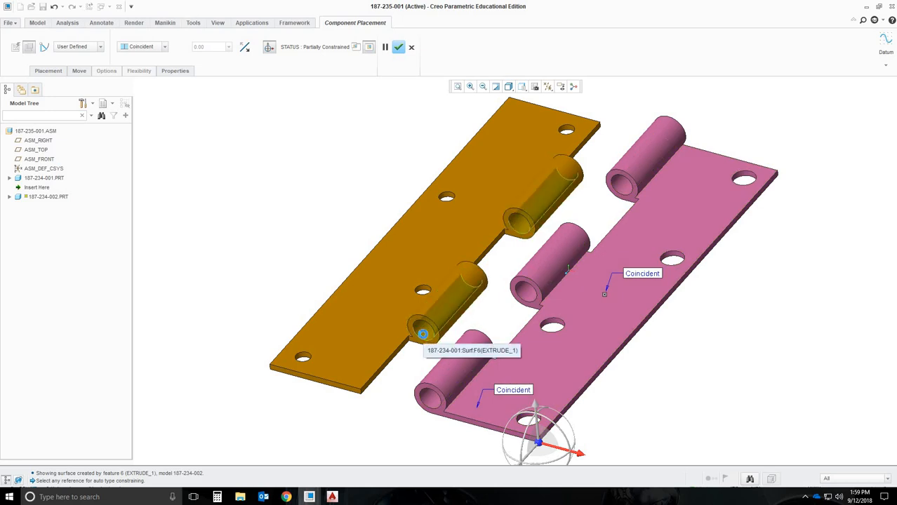
left_click(424, 339)
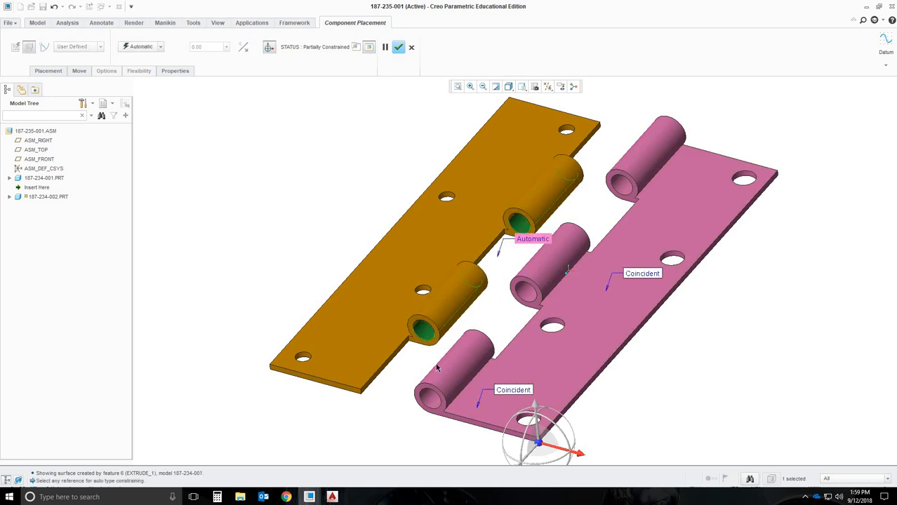
left_click(433, 408)
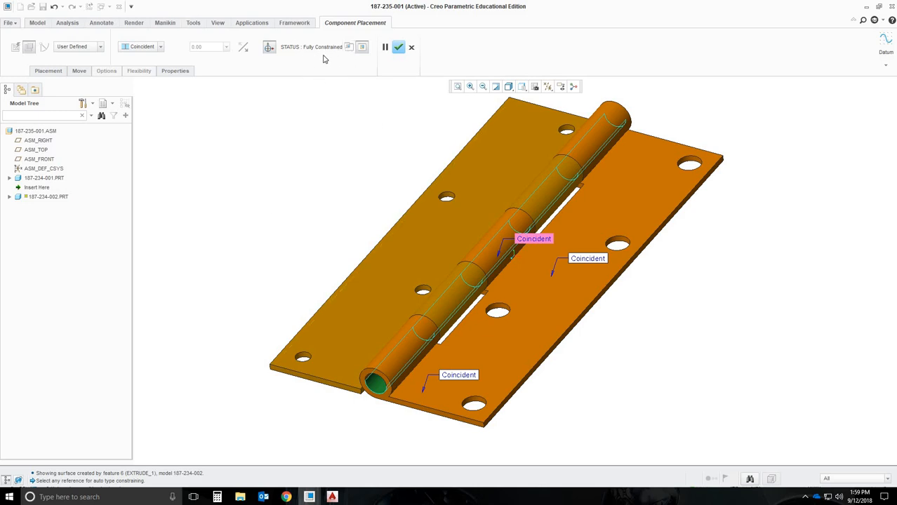
left_click(398, 49)
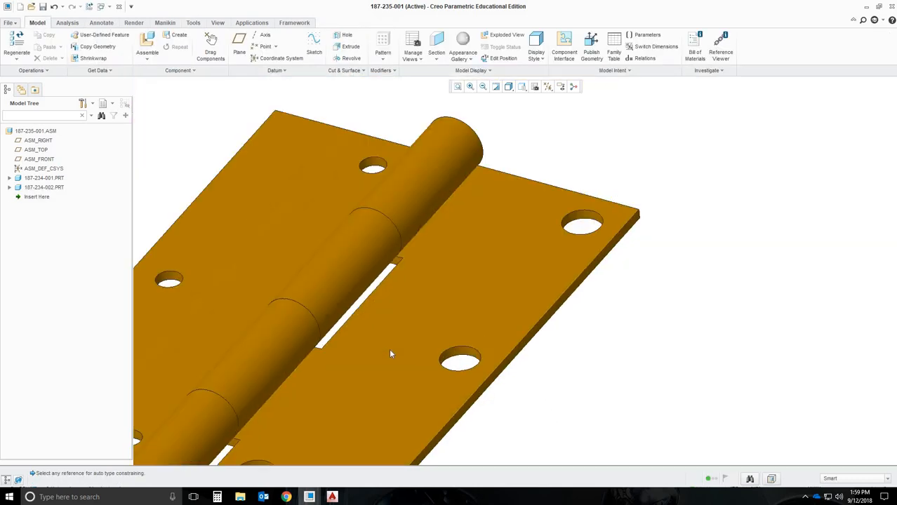
Assemble 187-234-003.prt from the Hinge folder and drop the pin beside the joined hinge leaves
scroll(391, 351, "down", 4)
scroll(404, 352, "down", 2)
scroll(339, 393, "up", 1)
middle_click_drag(338, 394, 422, 342, "shift")
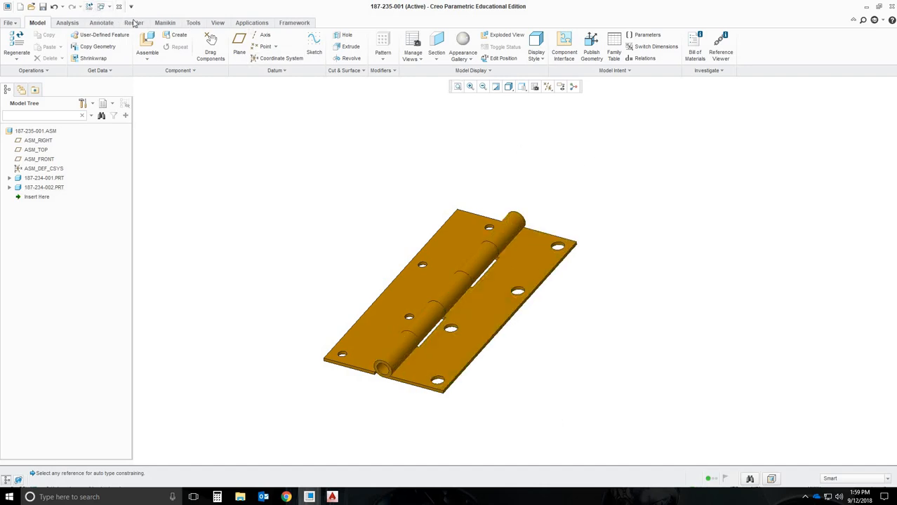
left_click(149, 43)
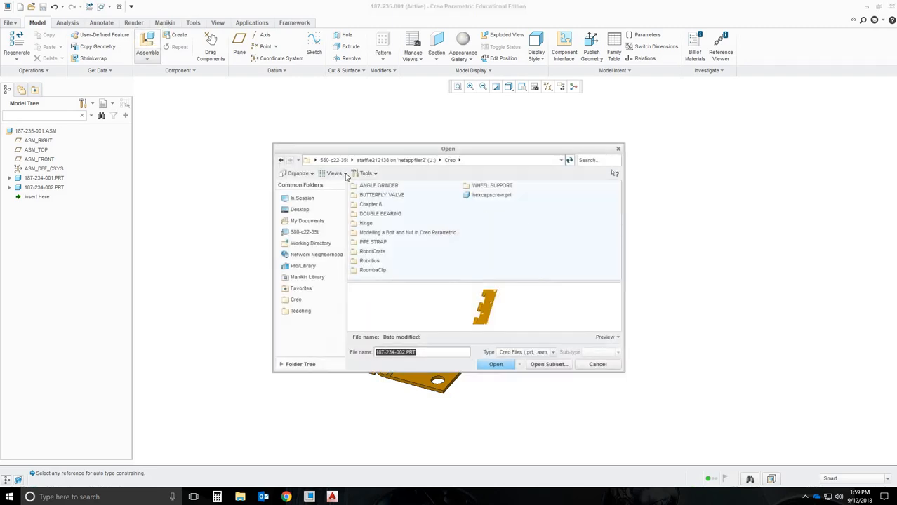
double_click(365, 223)
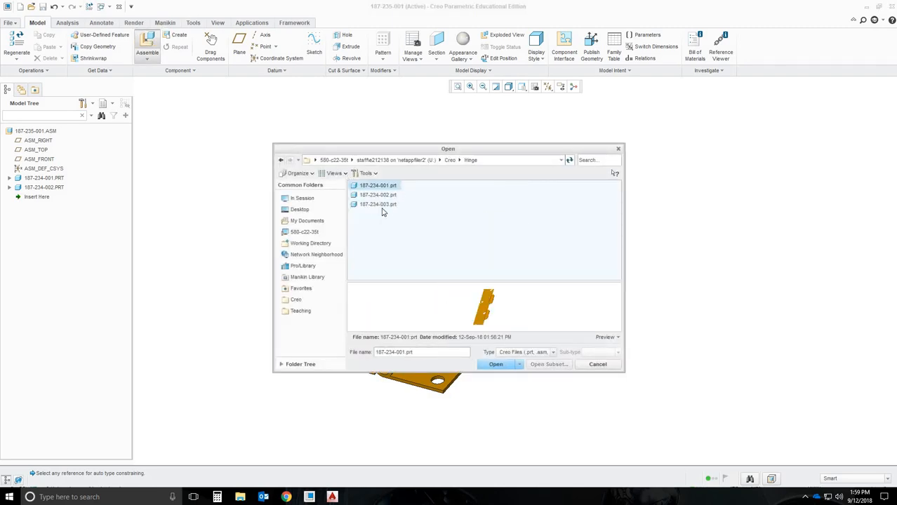
left_click(380, 205)
left_click(502, 366)
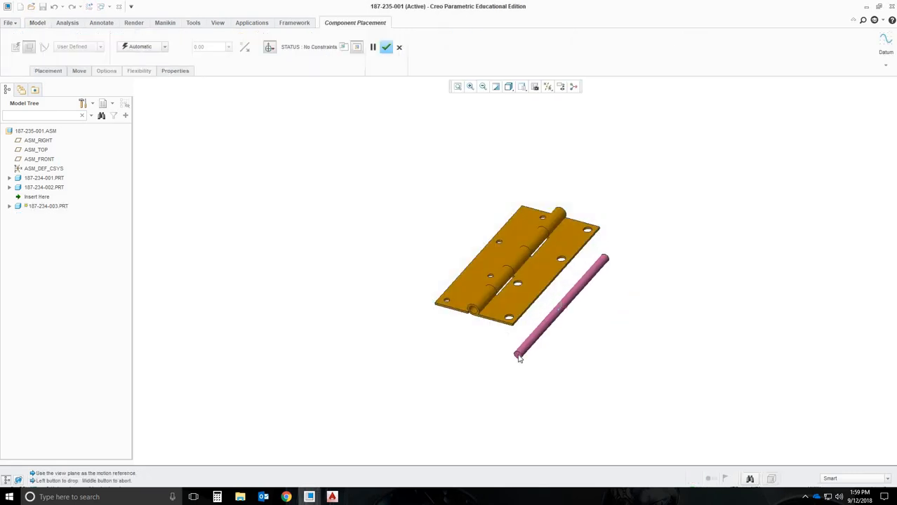
left_click(518, 357)
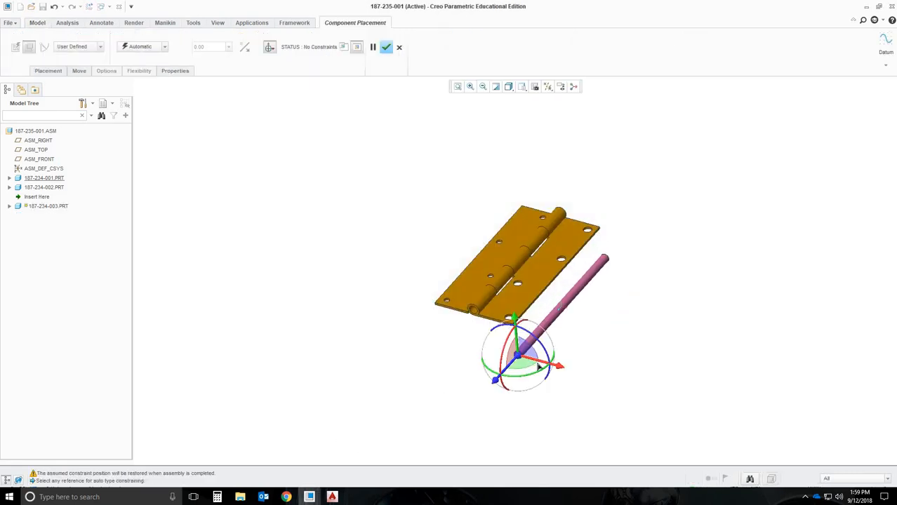
Constrain the 187-234-003 pin coincident with the barrel bore and its end face coincident with the leaf's end face, and accept the placement
left_click(550, 319)
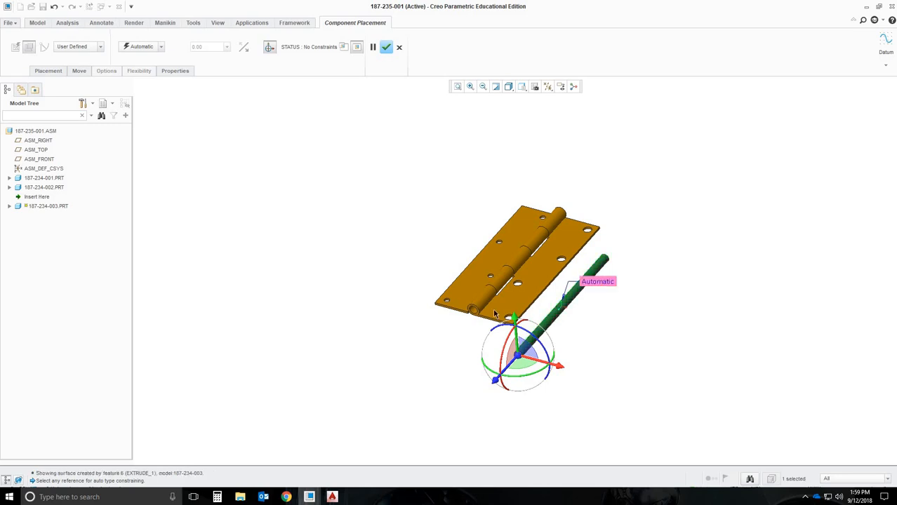
left_click(472, 310)
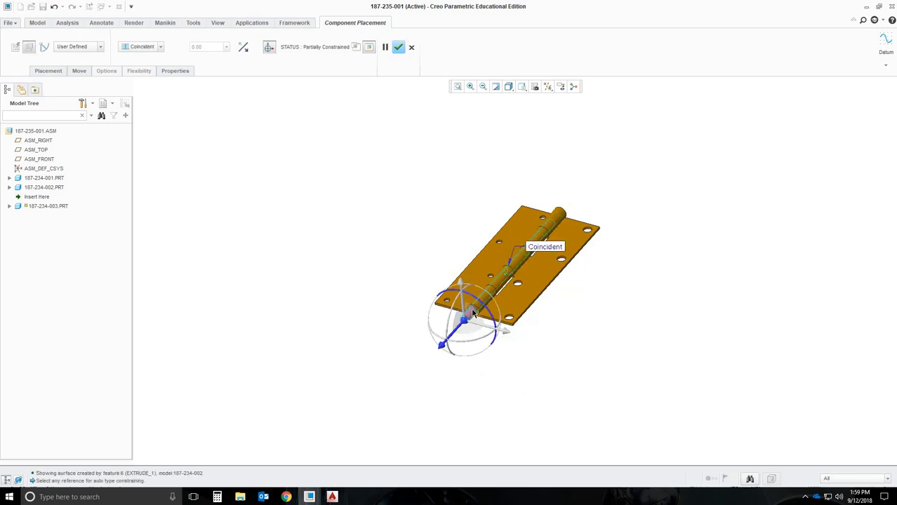
scroll(470, 340, "down", 5)
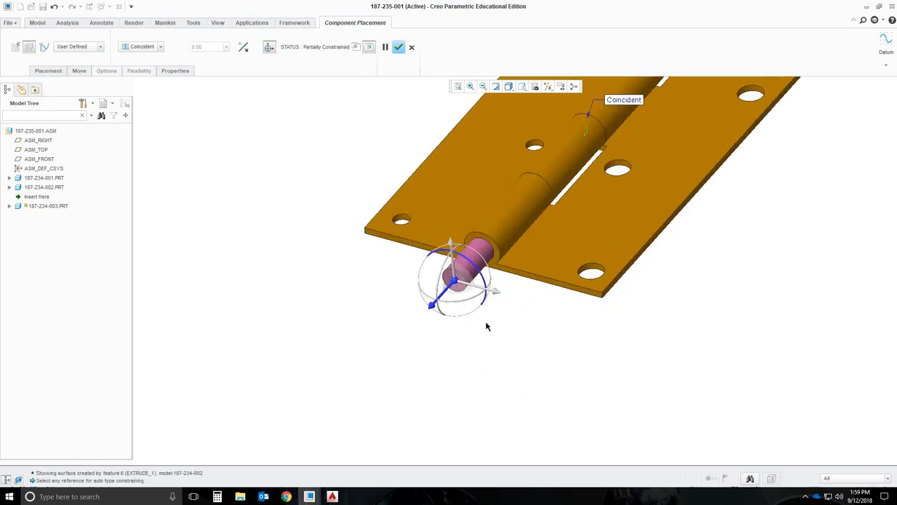
left_click(398, 182)
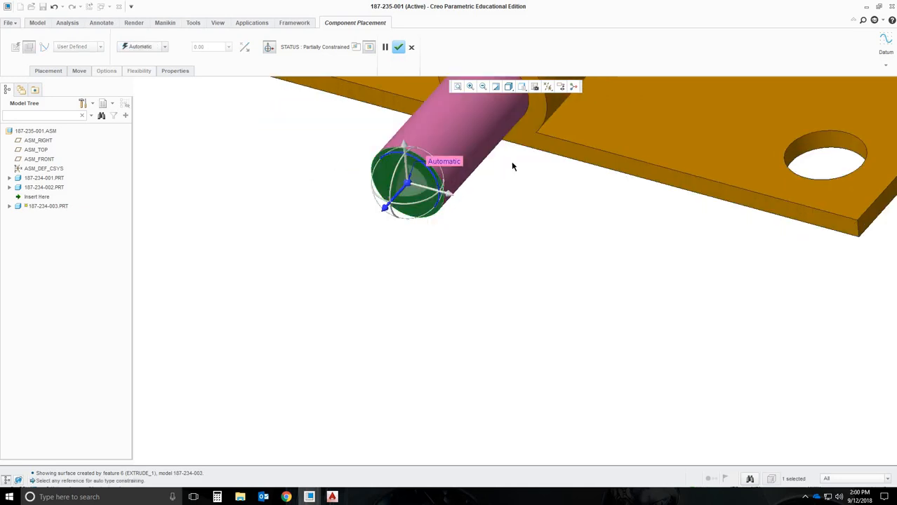
left_click(560, 146)
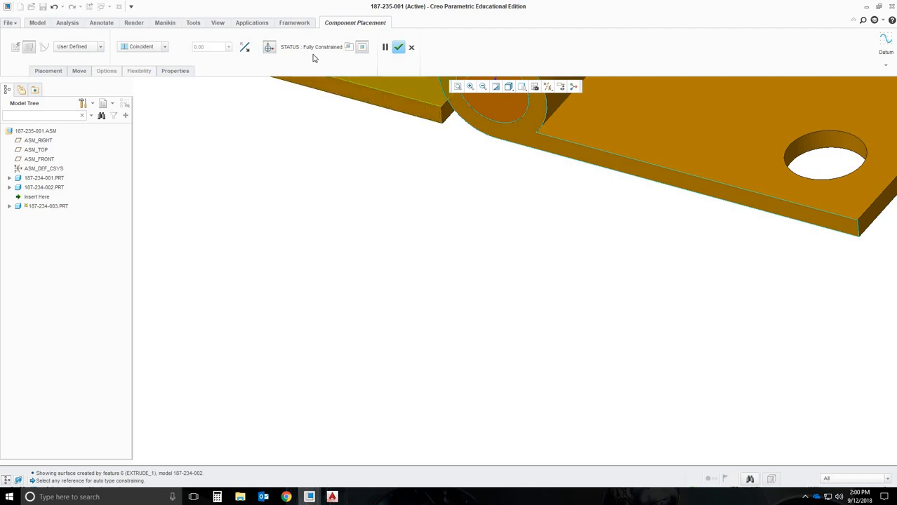
left_click(399, 48)
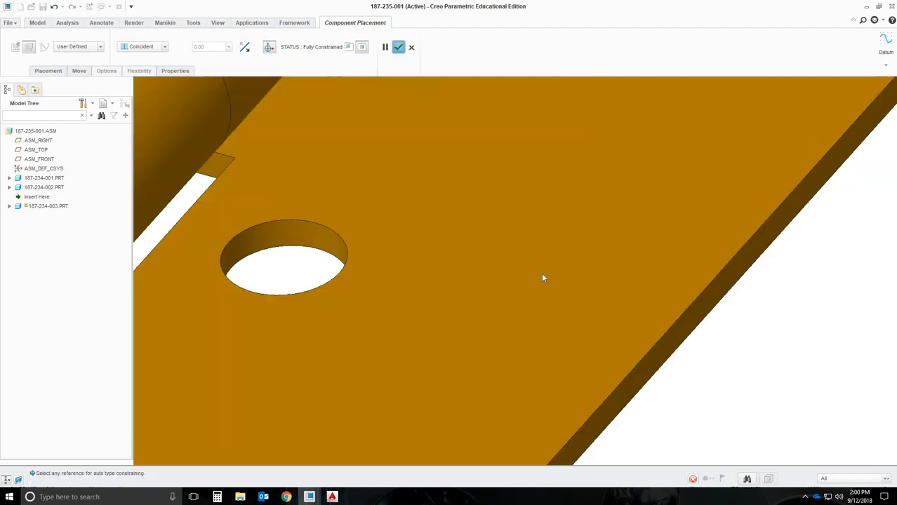
Reorient the completed hinge assembly to a saved three-dimensional view
scroll(486, 261, "down", 5)
left_click(613, 271)
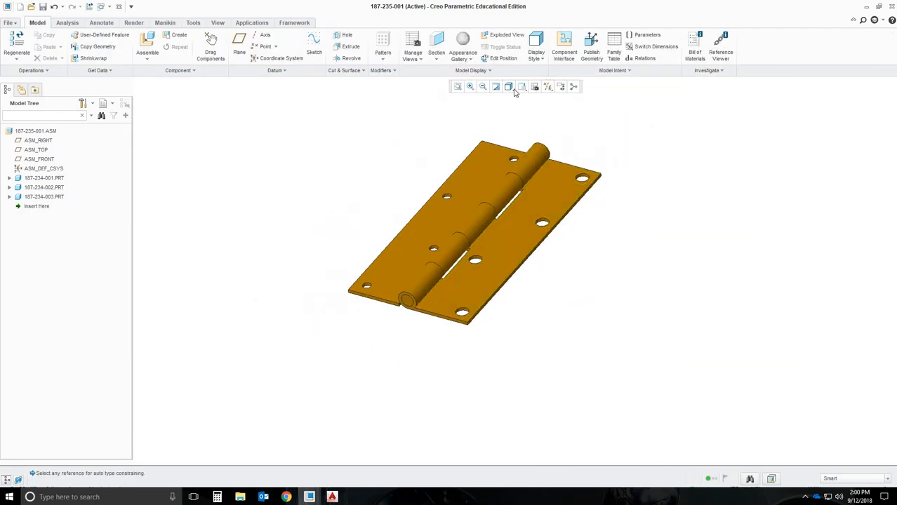
left_click(522, 86)
left_click(543, 138)
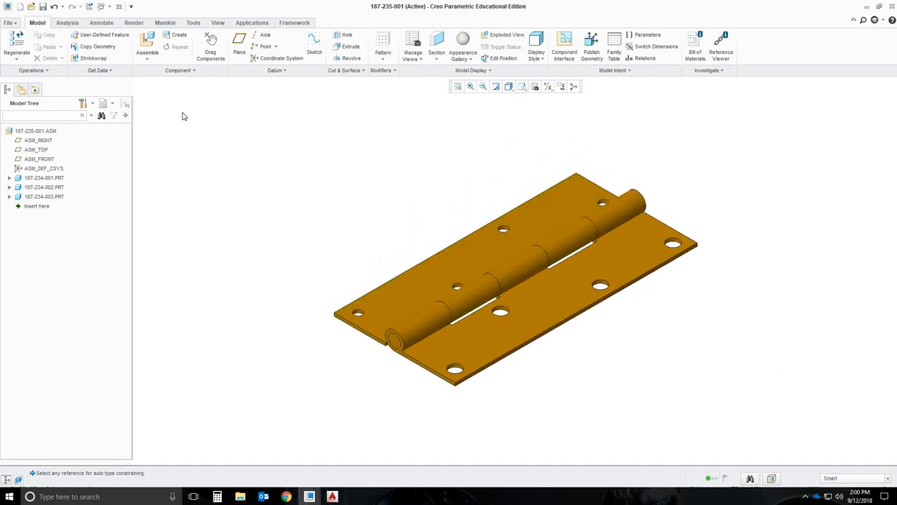
Save the 187-235-001 assembly in the Hinge folder
left_click(43, 8)
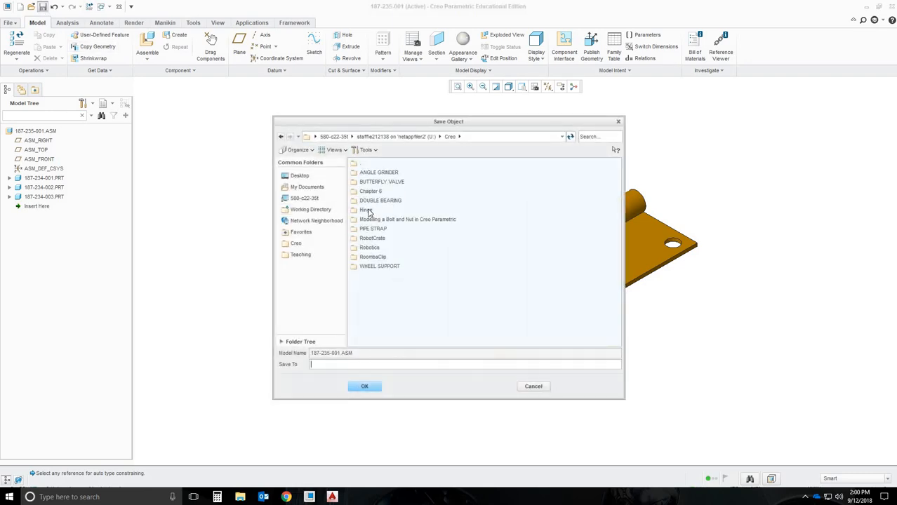
left_click(372, 211)
double_click(382, 211)
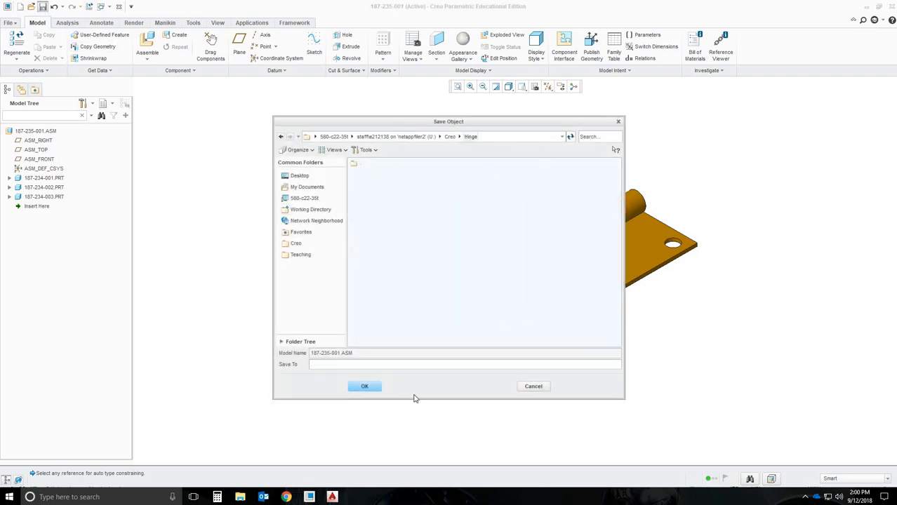
left_click(365, 386)
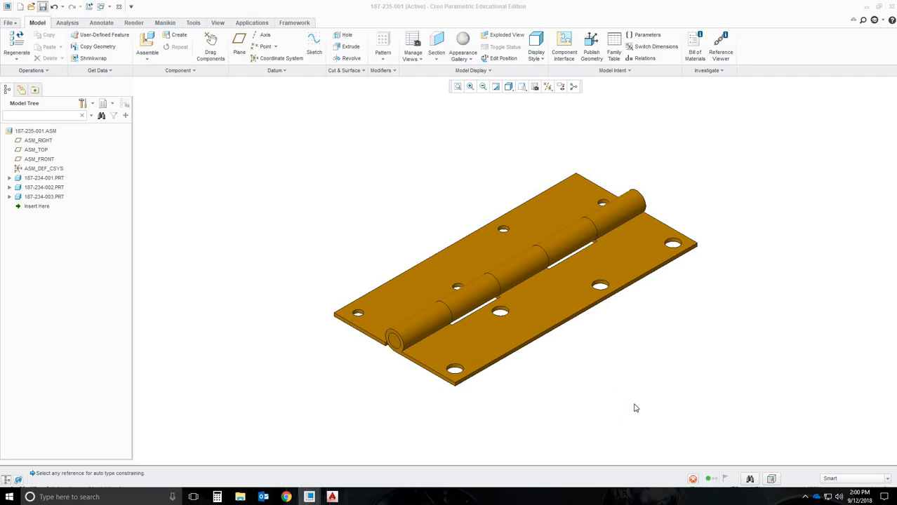